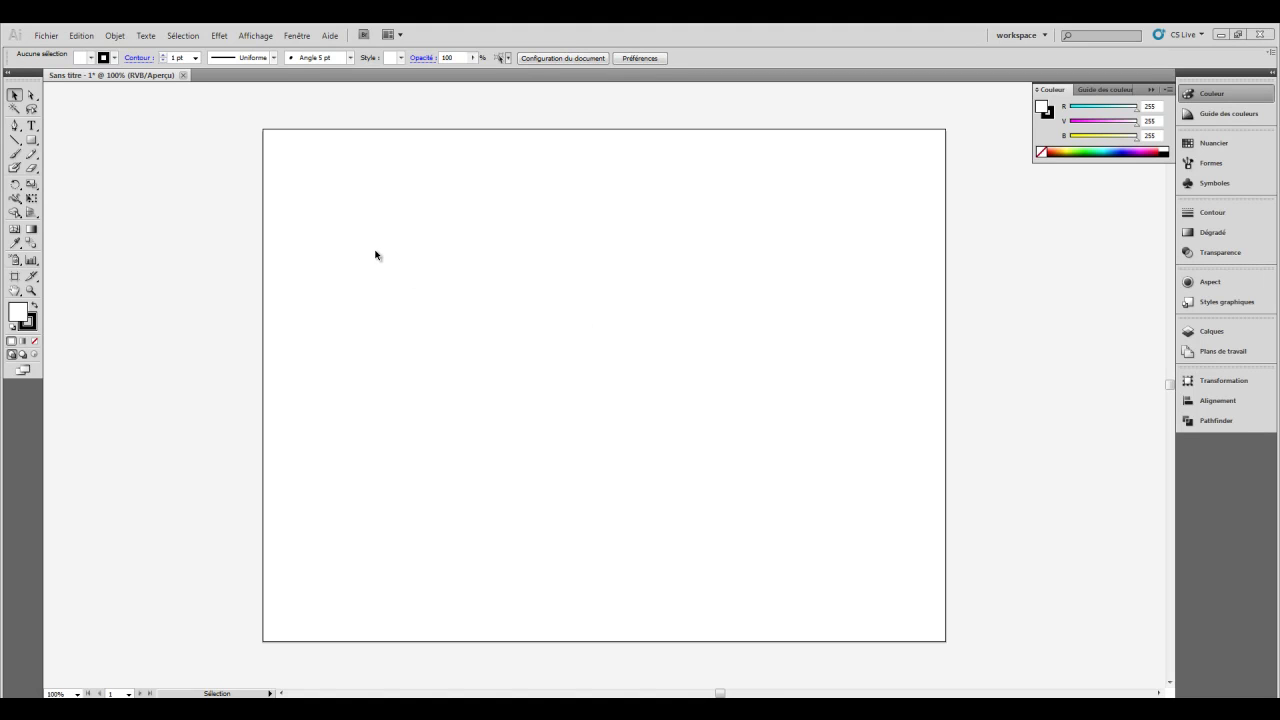
# Step: Draw a rectangle in the upper-left of the artboard and fill it blue from the Couleur spectrum
pyautogui.click(31, 141)
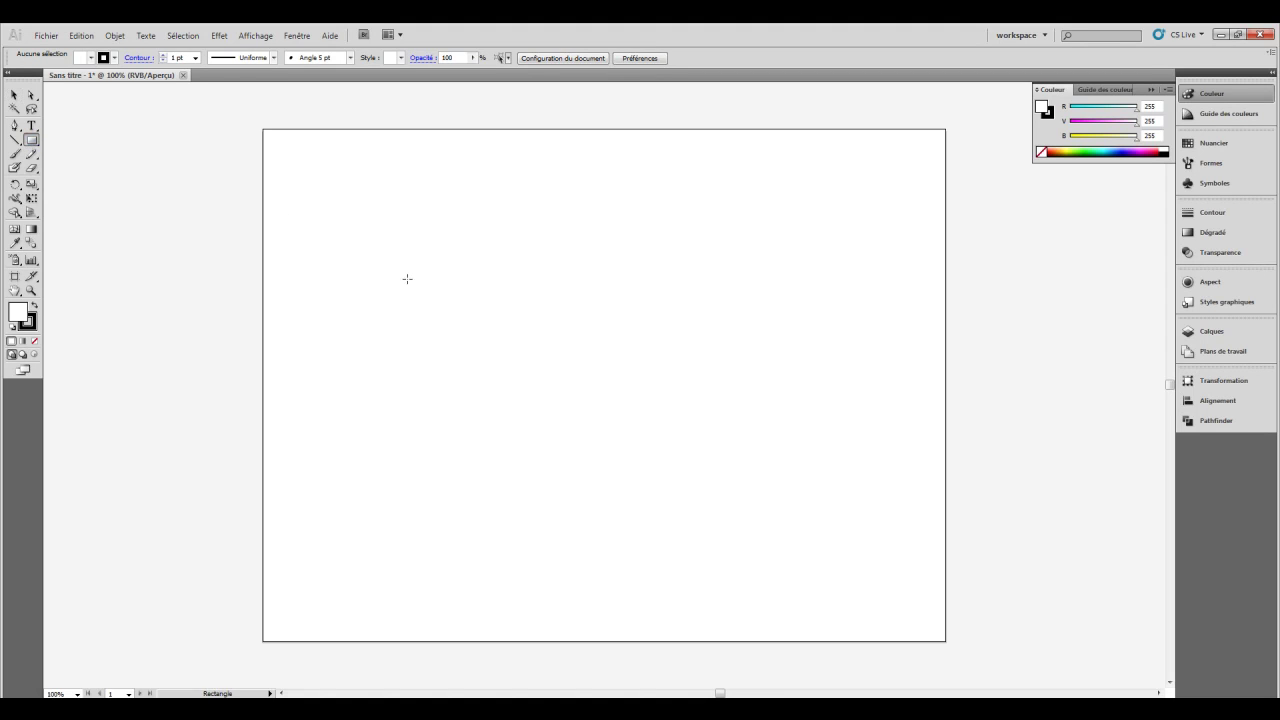
pyautogui.moveTo(324, 257)
pyautogui.mouseDown()
pyautogui.moveTo(539, 418)
pyautogui.moveTo(543, 403)
pyautogui.mouseUp()
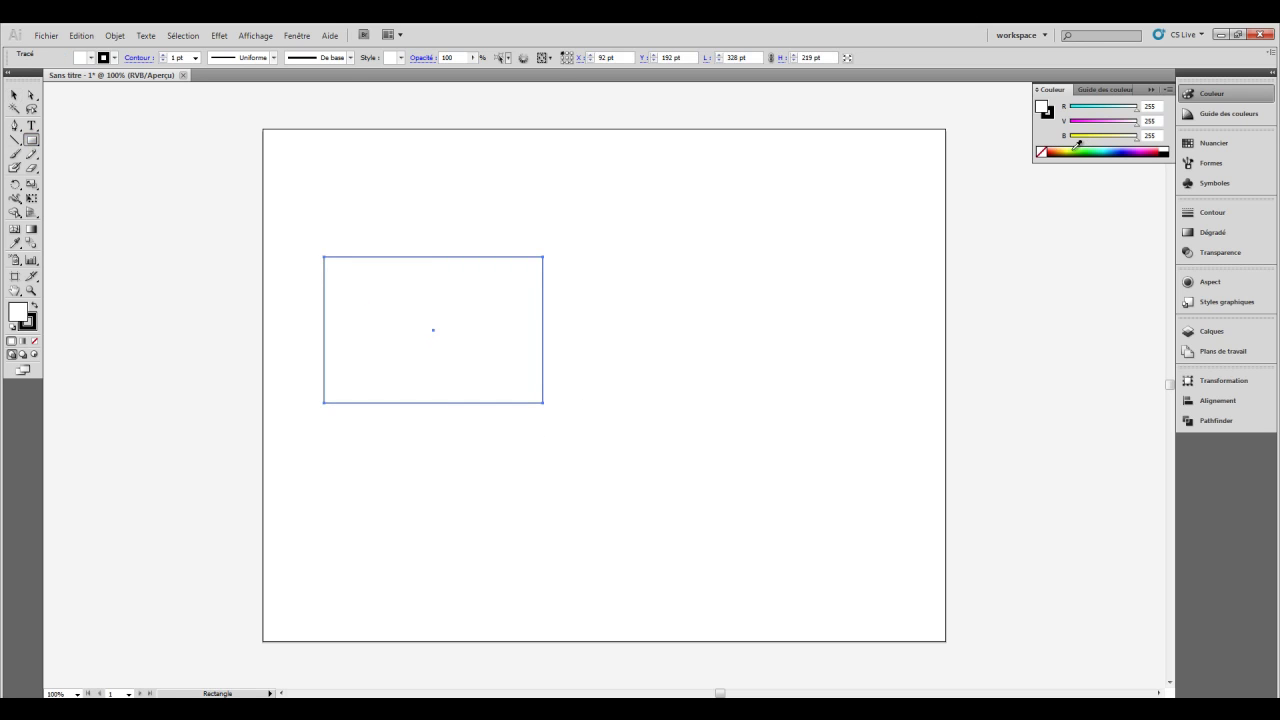
pyautogui.click(1112, 148)
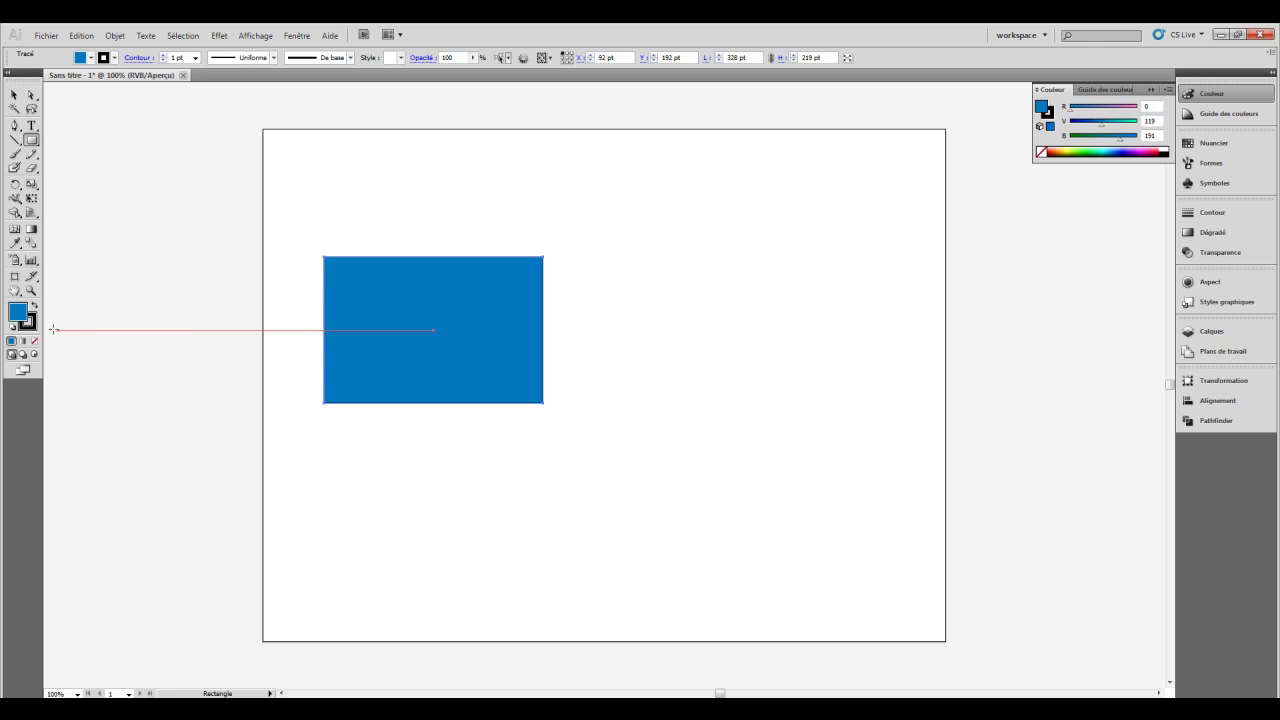
# Step: Set the rectangle's stroke to None and move it further right
pyautogui.click(33, 327)
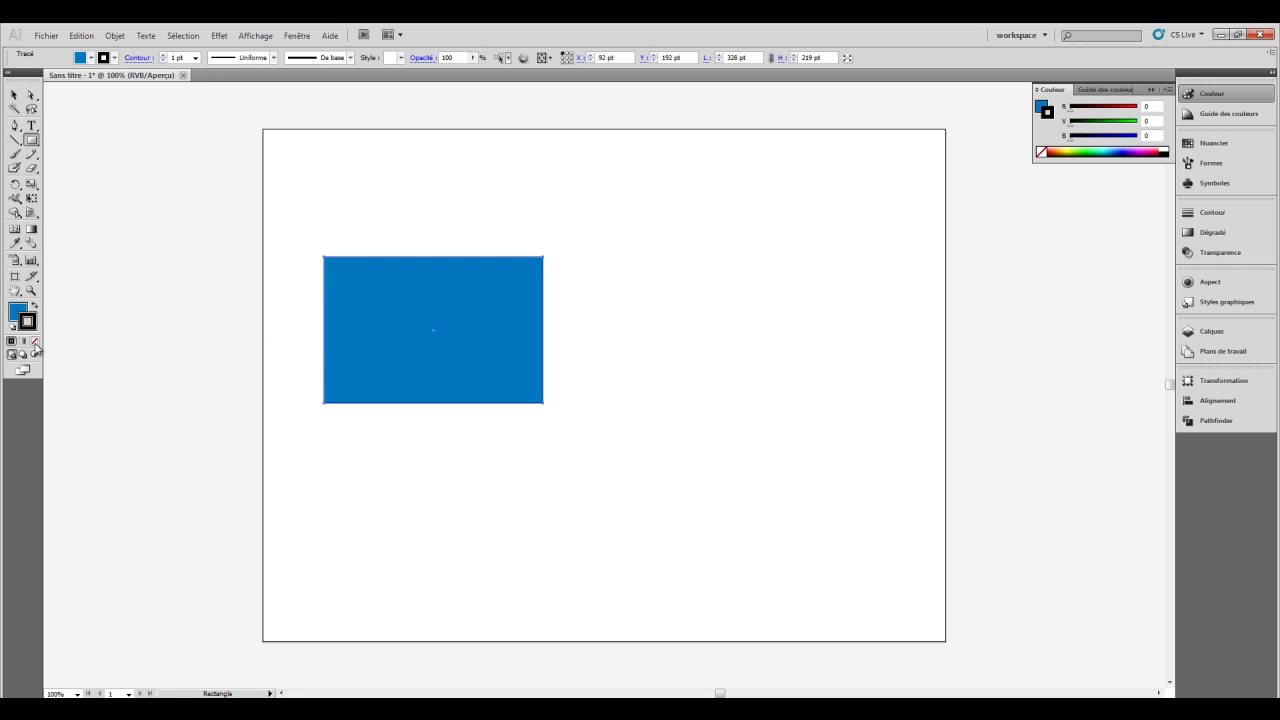
pyautogui.click(35, 346)
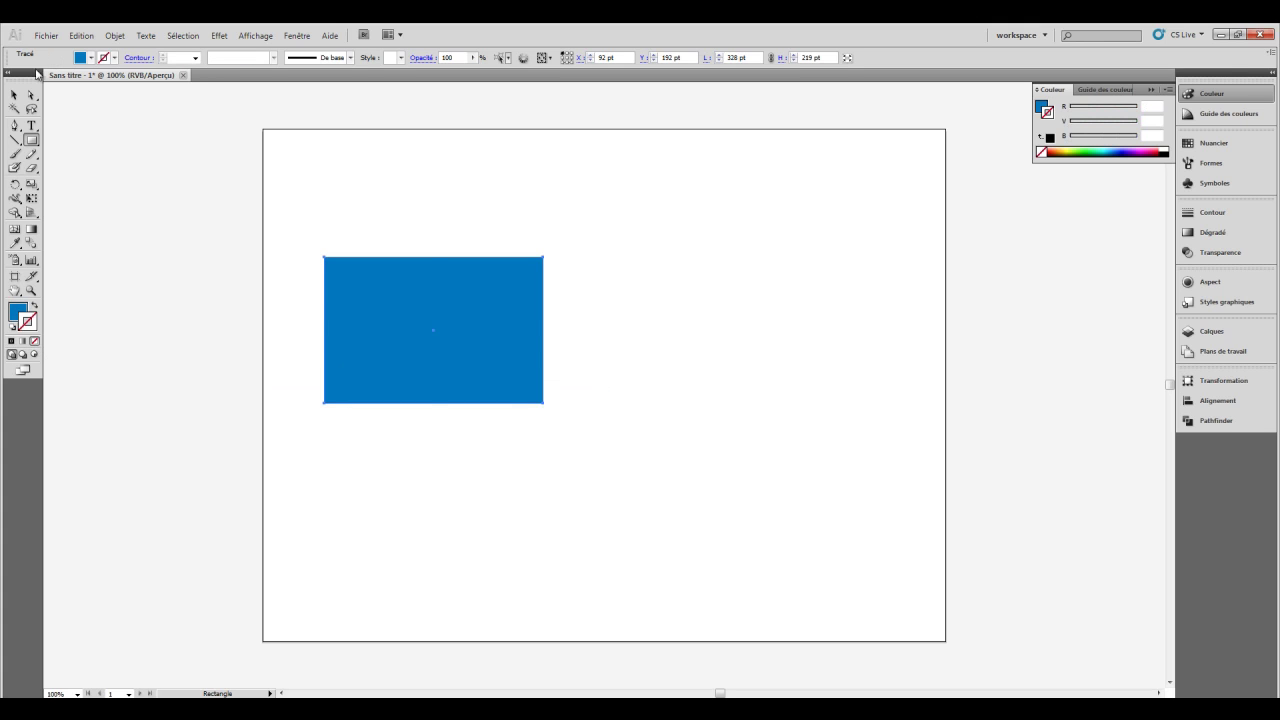
pyautogui.click(14, 95)
pyautogui.click(390, 217)
pyautogui.moveTo(437, 334); pyautogui.dragTo(529, 334)
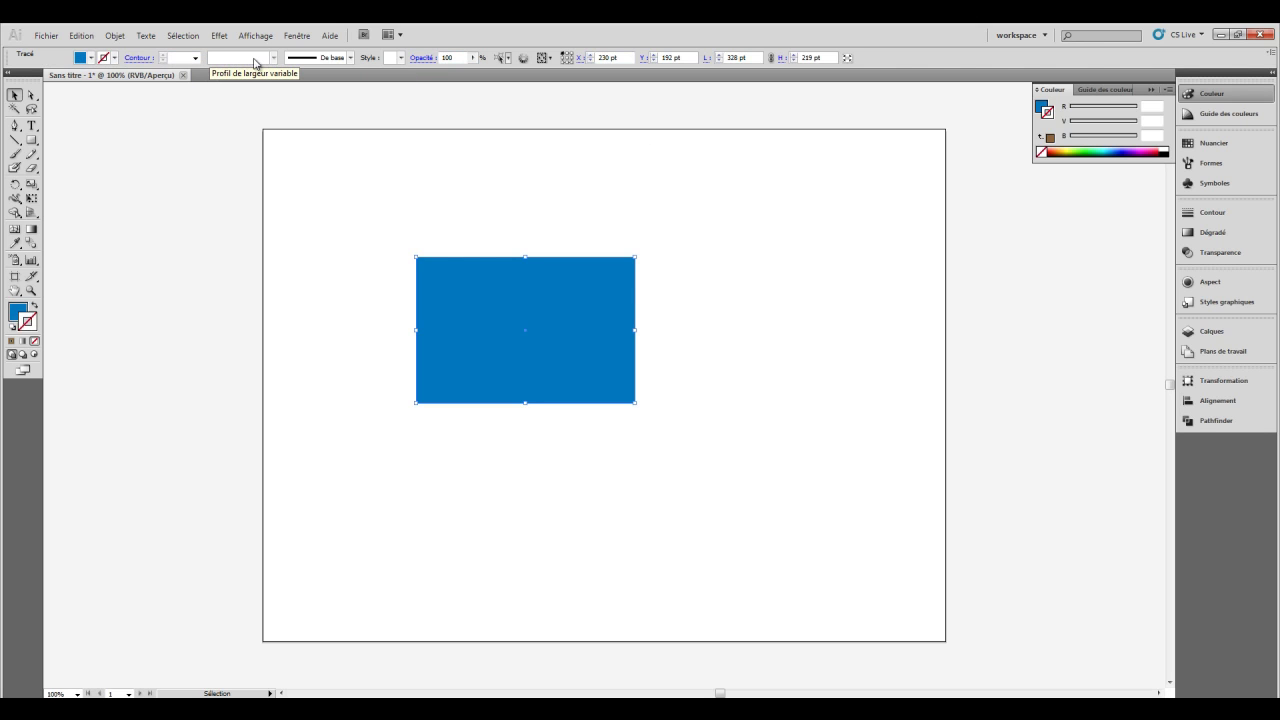
# Step: Toggle the Contour and Nuancier panels, reopen Couleur, and open the Affichage menu
pyautogui.click(1218, 214)
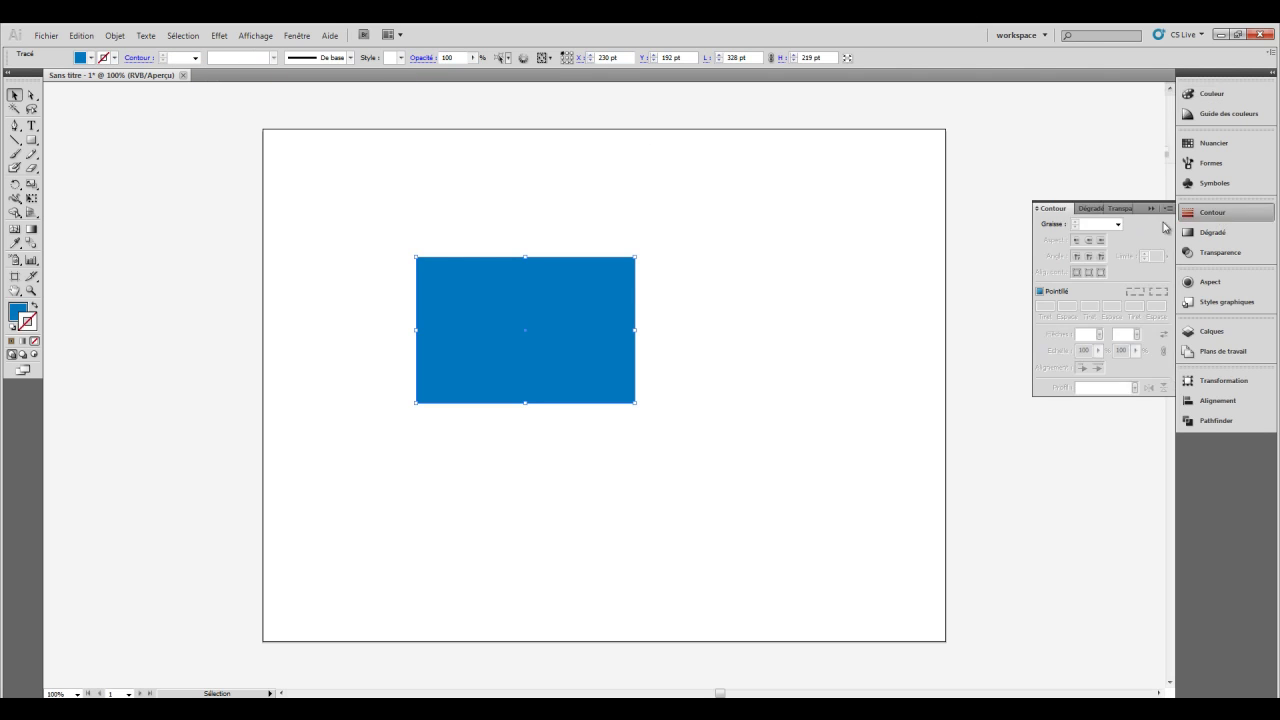
pyautogui.click(1200, 212)
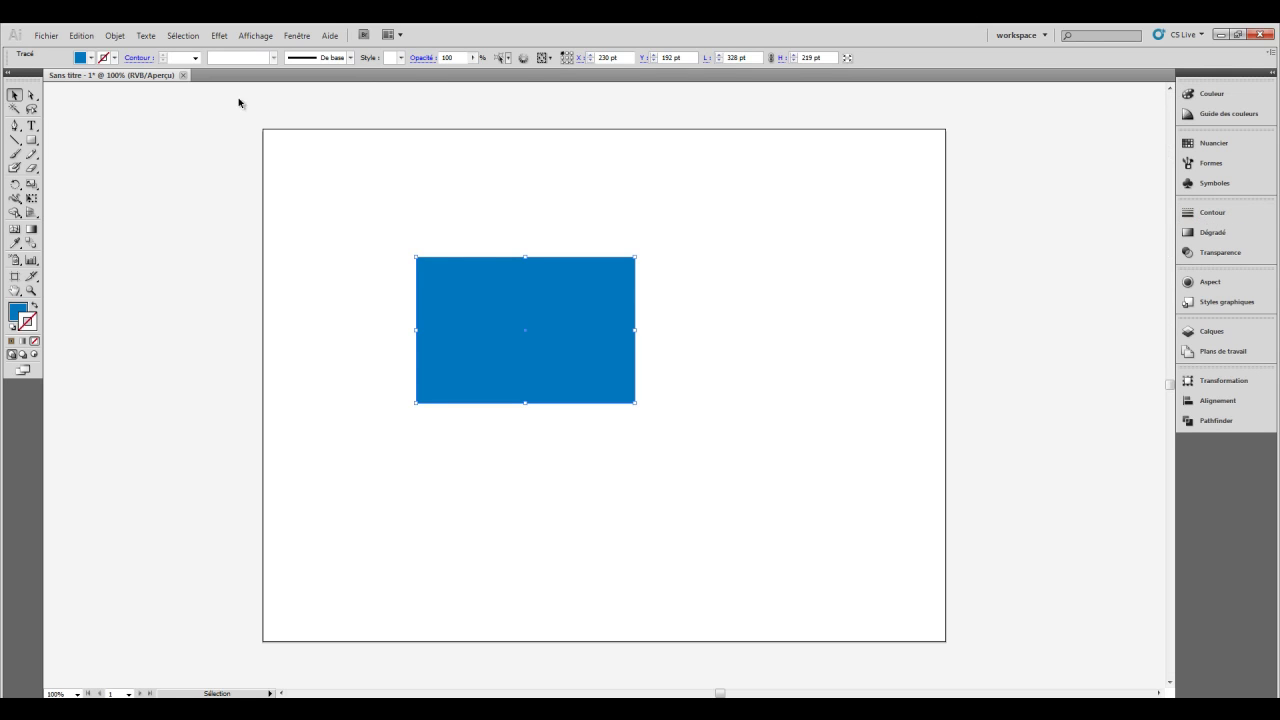
pyautogui.click(1213, 143)
pyautogui.click(1214, 143)
pyautogui.click(1210, 93)
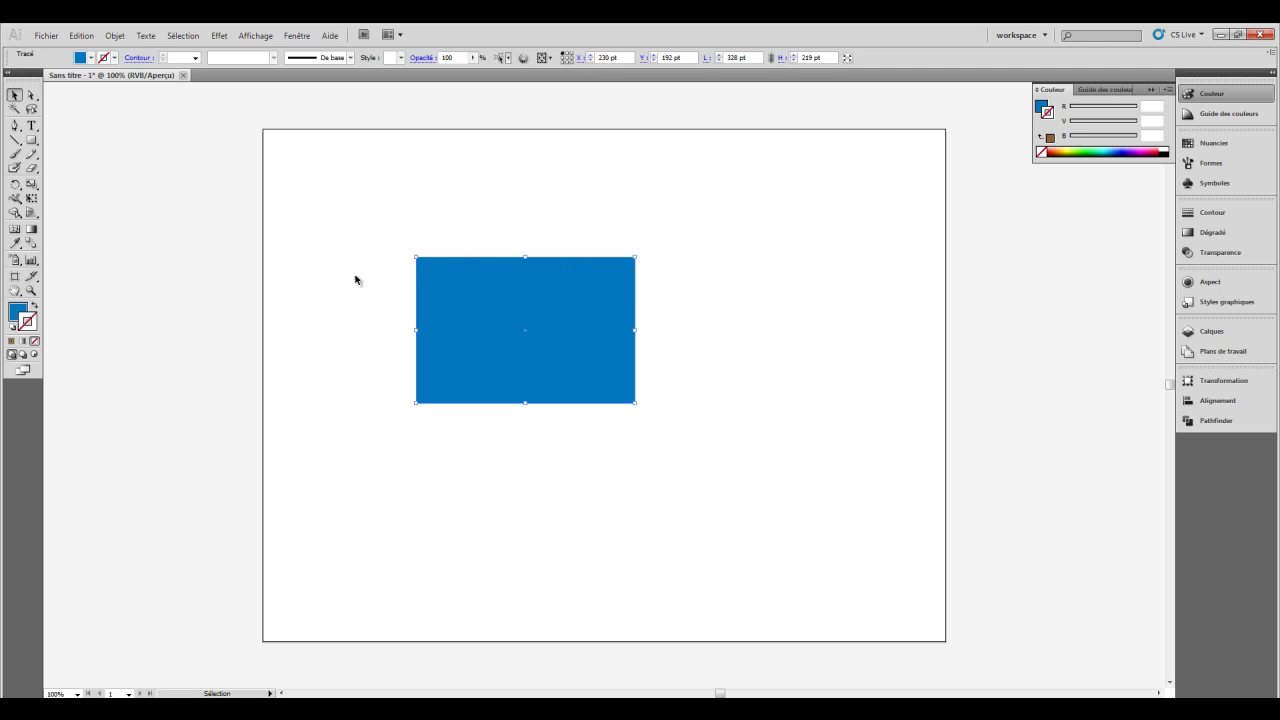
pyautogui.click(260, 38)
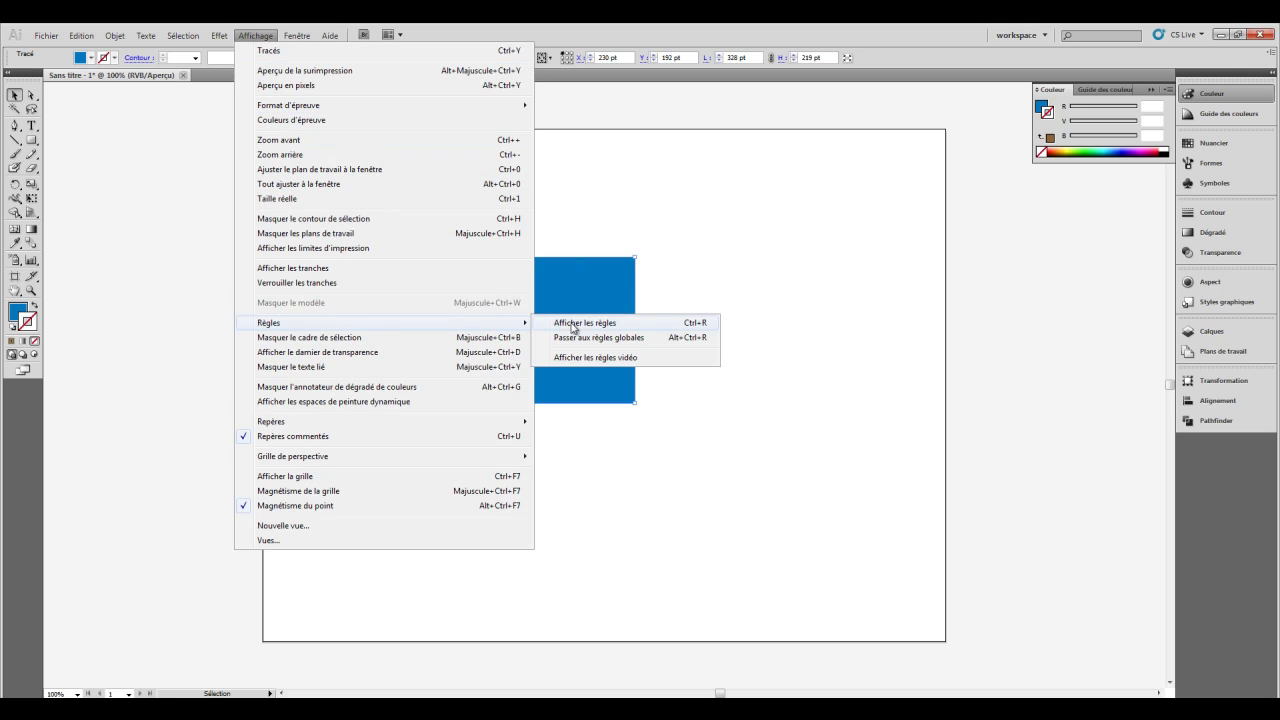
# Step: Show the rulers via Affichage > Règles > Afficher les règles, then dismiss Preferences
pyautogui.moveTo(380, 323)
pyautogui.click(702, 328)
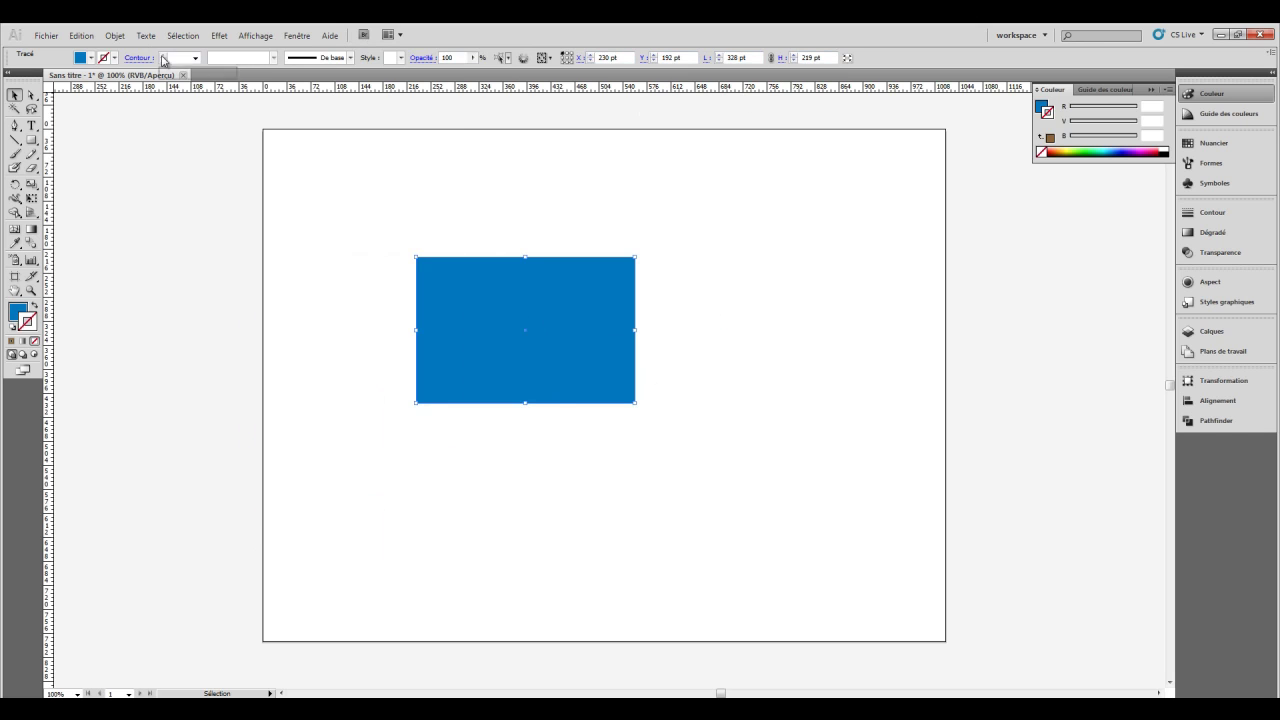
pyautogui.hotkey('ctrl', 'k')
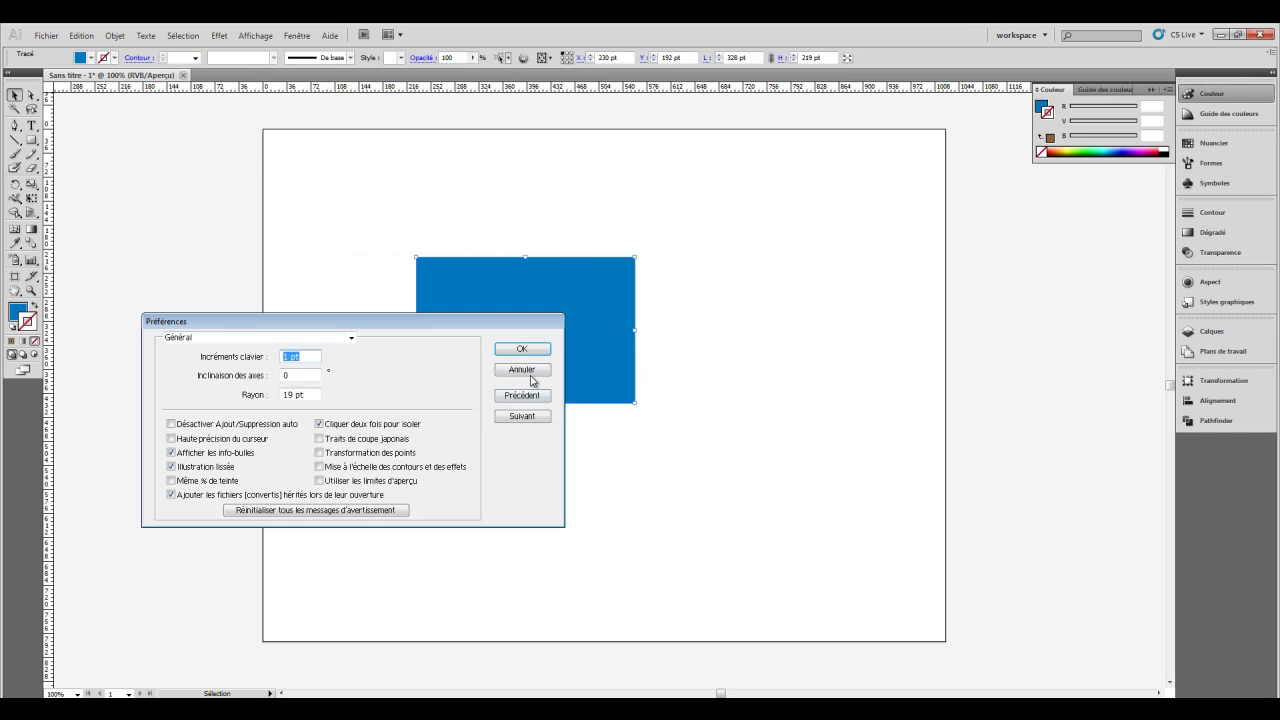
pyautogui.click(530, 372)
# Step: Inspect the Unités preferences without changes, then show the rulers with Ctrl+R
pyautogui.click(115, 40)
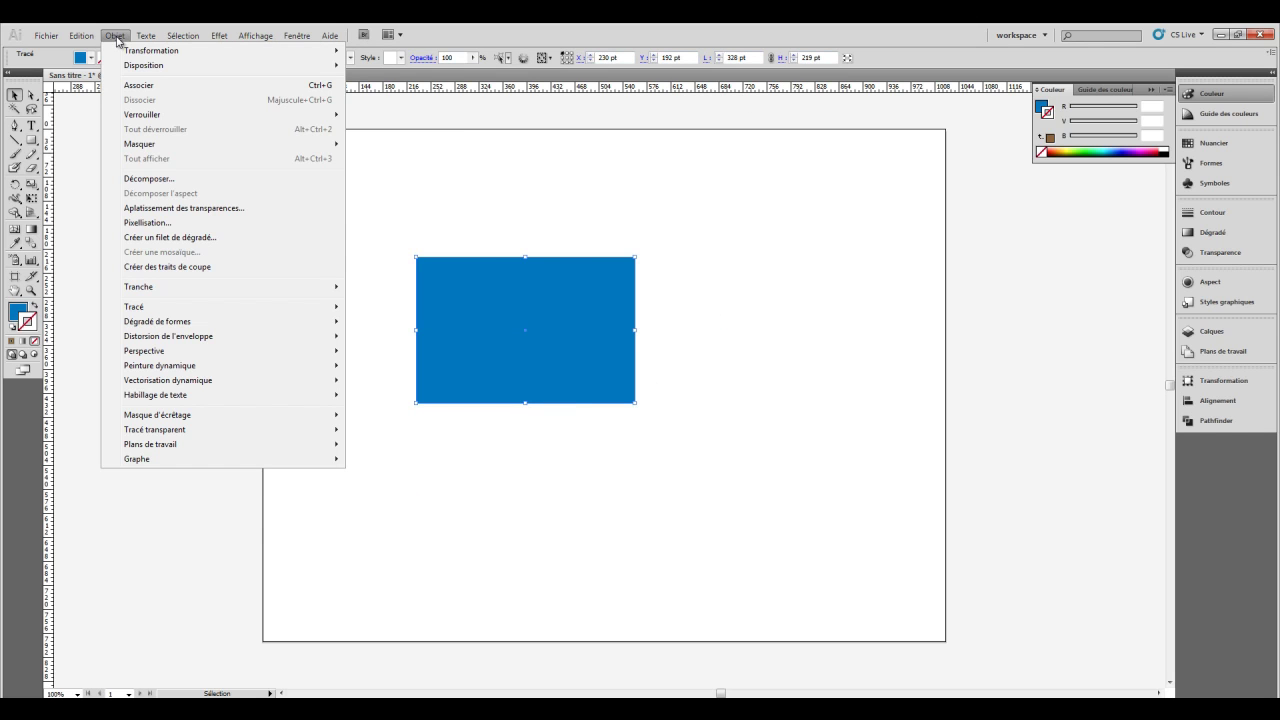
pyautogui.moveTo(108, 469)
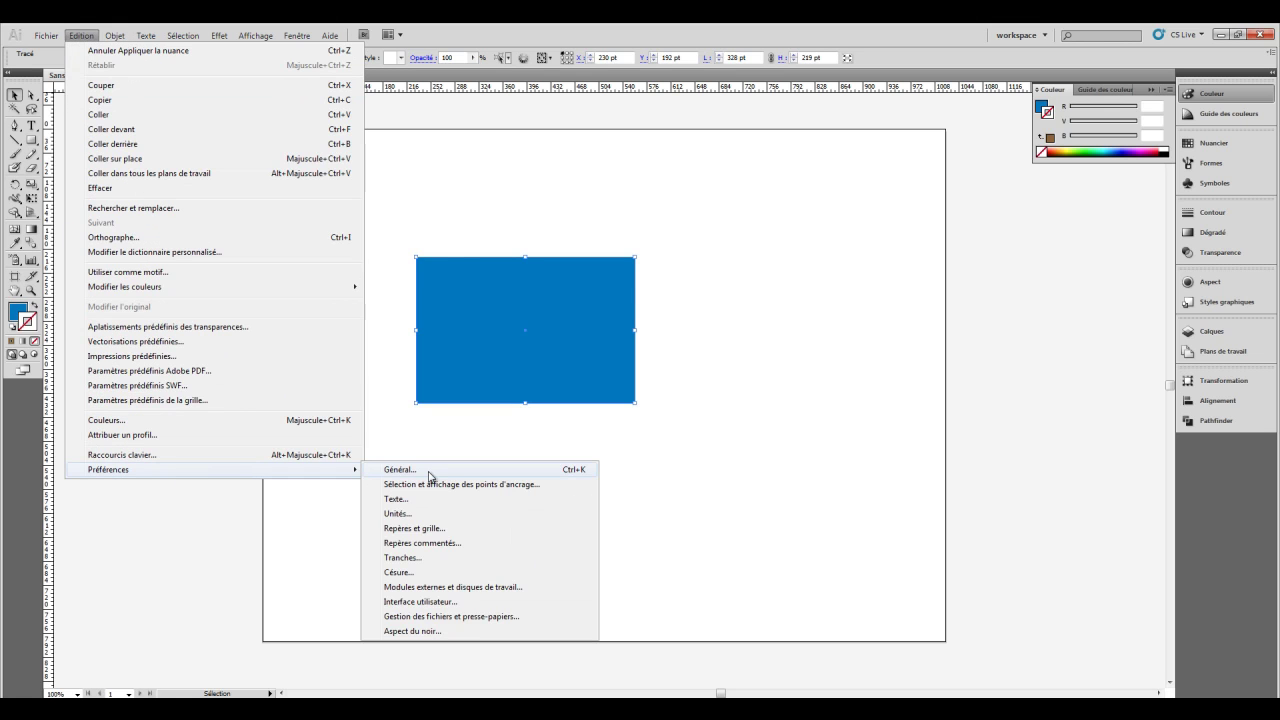
pyautogui.click(432, 470)
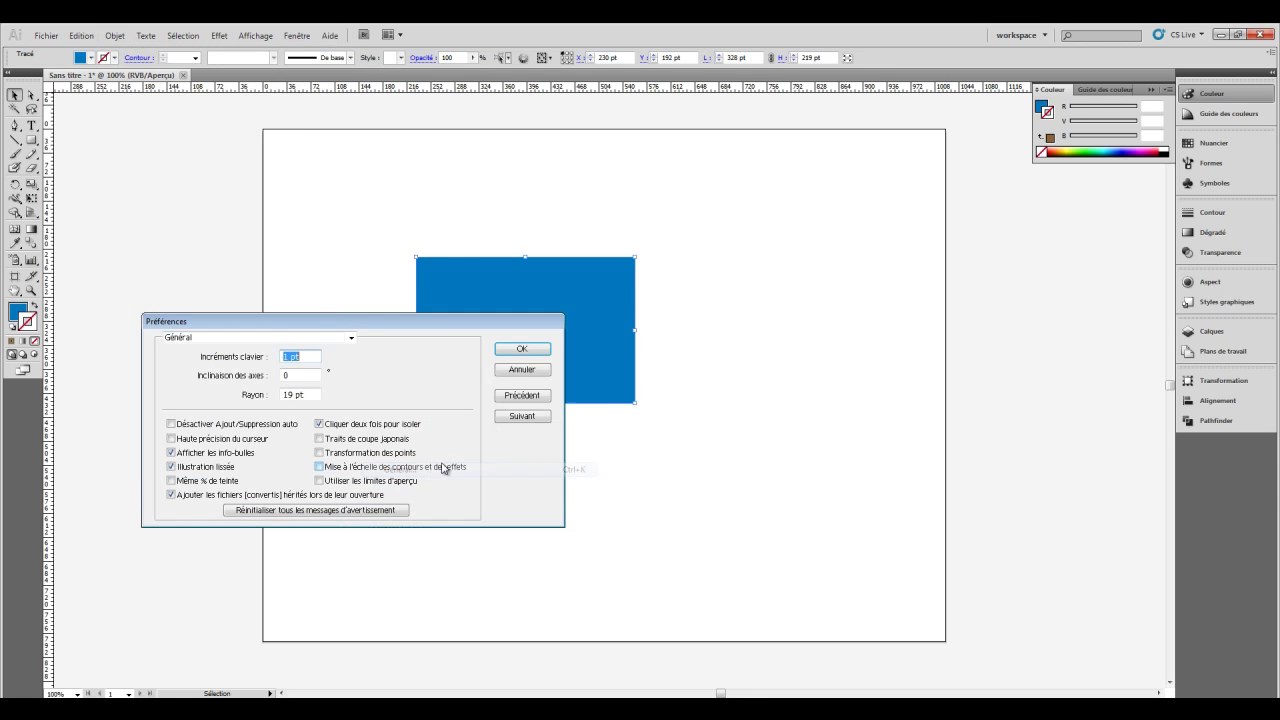
pyautogui.click(341, 341)
pyautogui.click(275, 373)
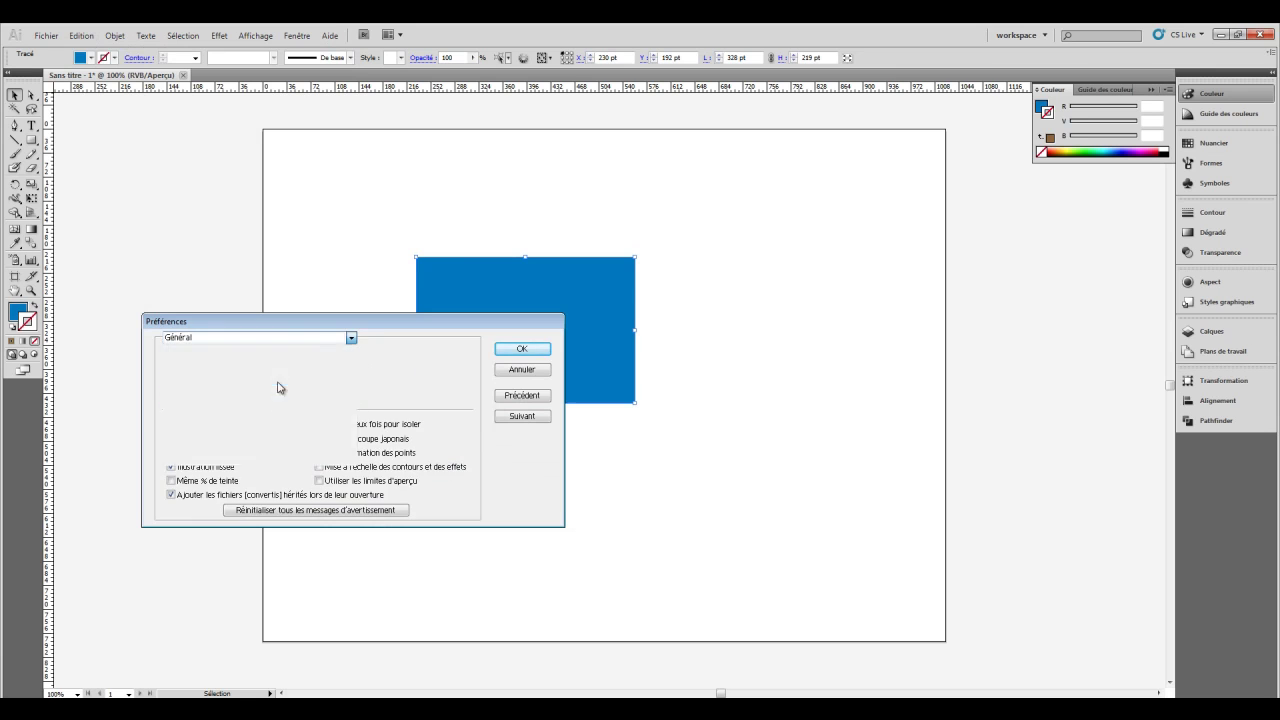
pyautogui.click(512, 364)
pyautogui.press('v')
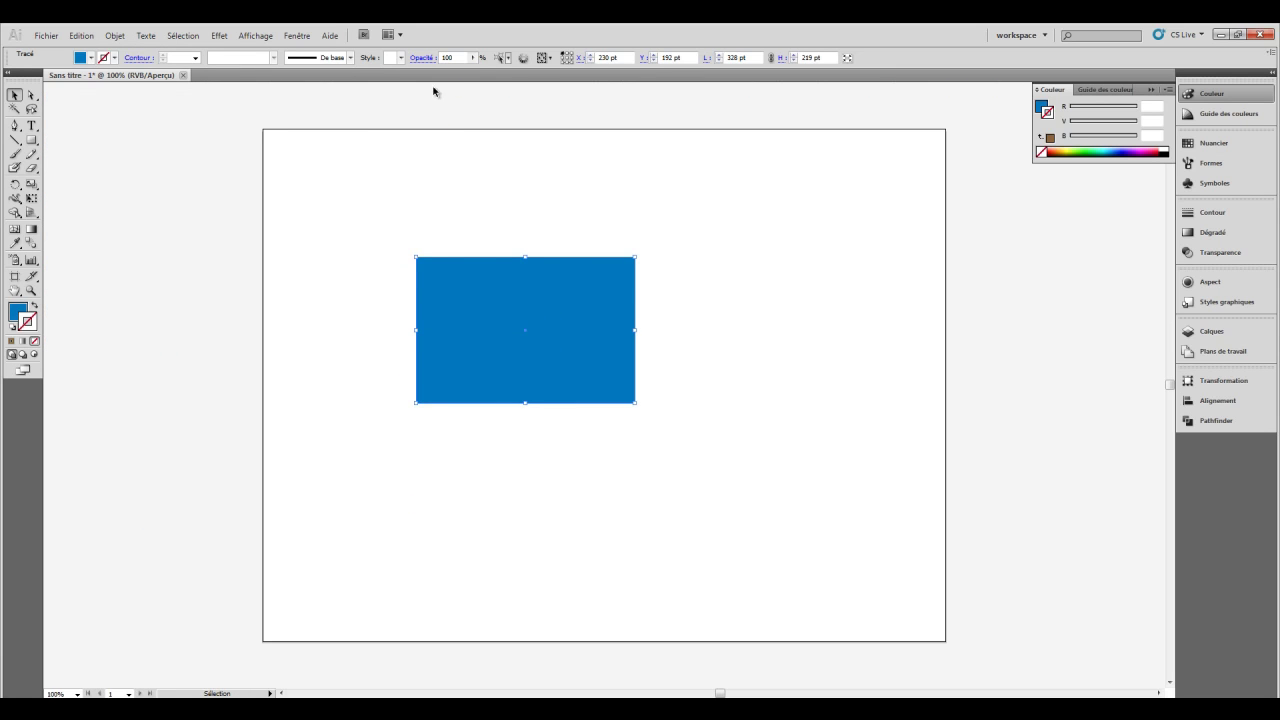
pyautogui.hotkey('ctrl', 'r')
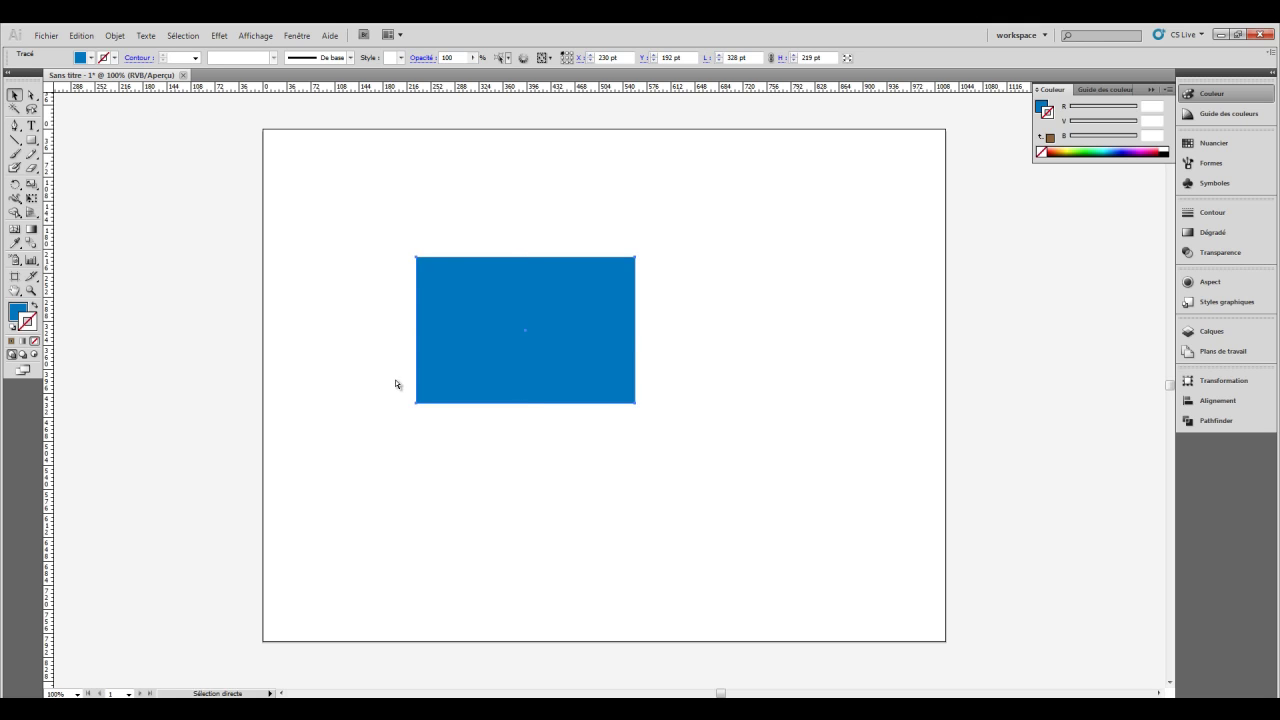
# Step: Switch the ruler units to Pixels from the top ruler's context menu
pyautogui.rightClick(500, 92)
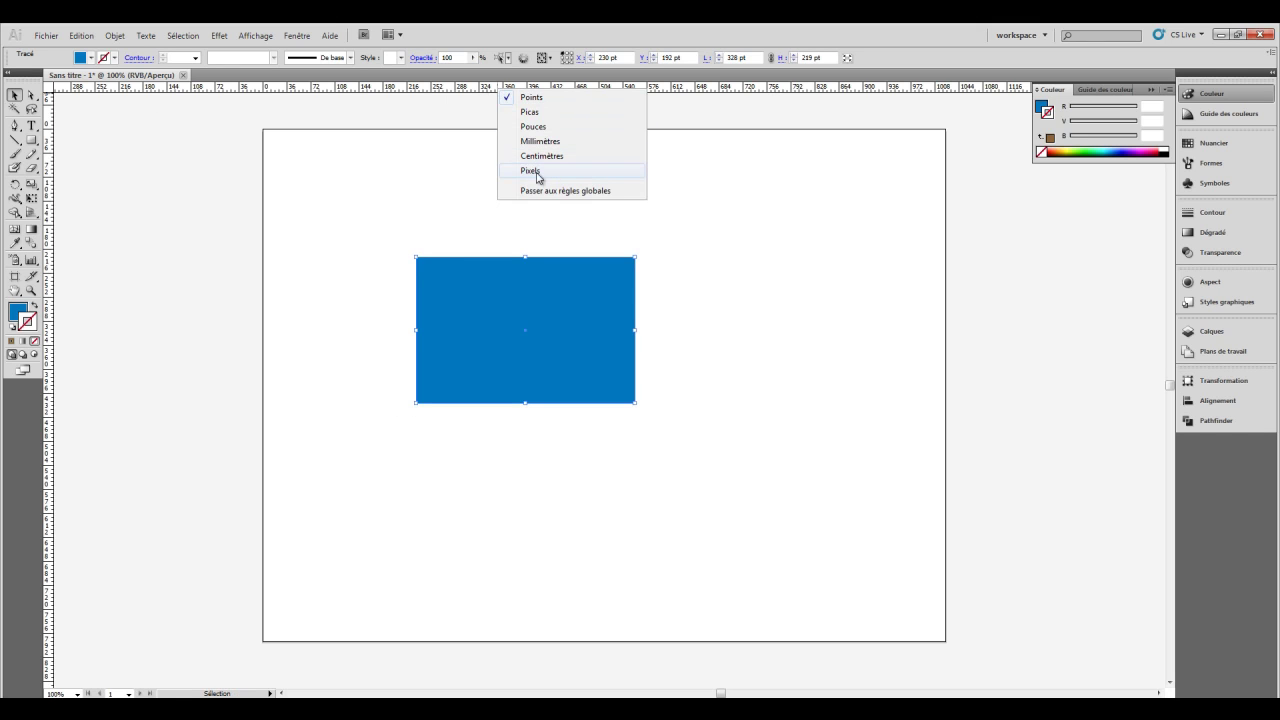
pyautogui.click(537, 172)
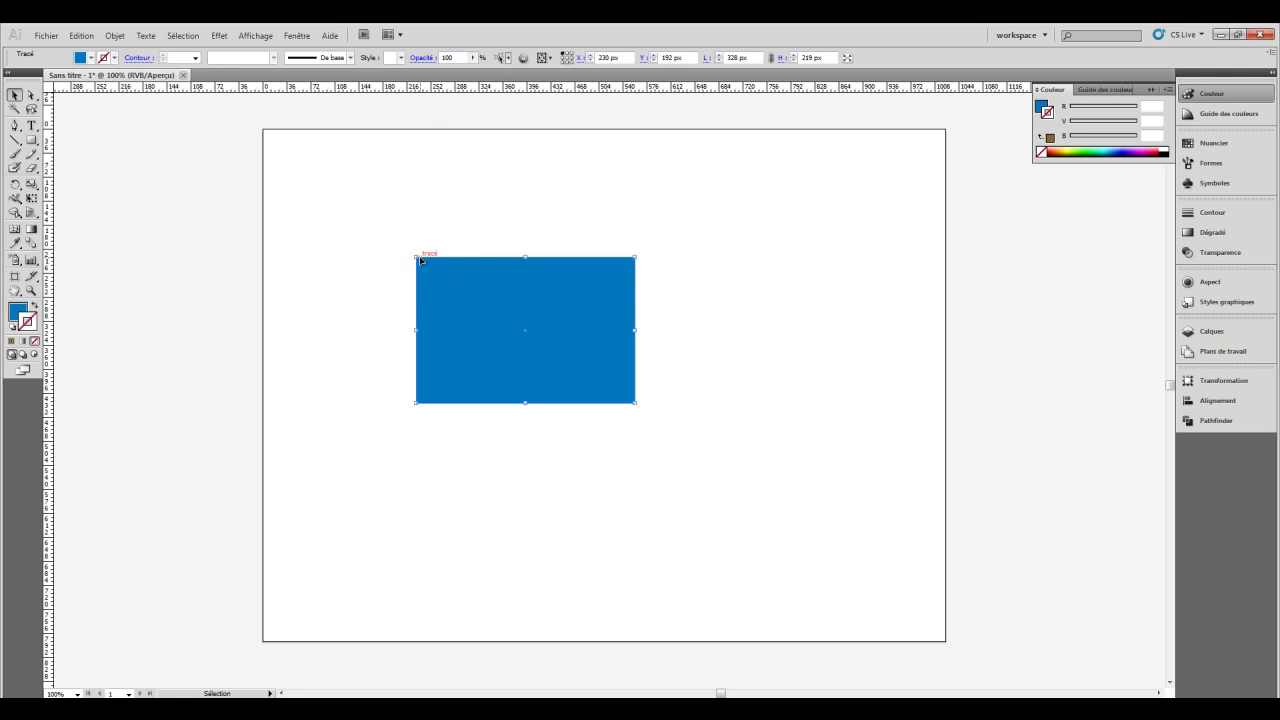
# Step: Place the rectangle's top-left corner at X 0 and Y 0 px
pyautogui.click(608, 57)
pyautogui.write('0')
pyautogui.press('Return')
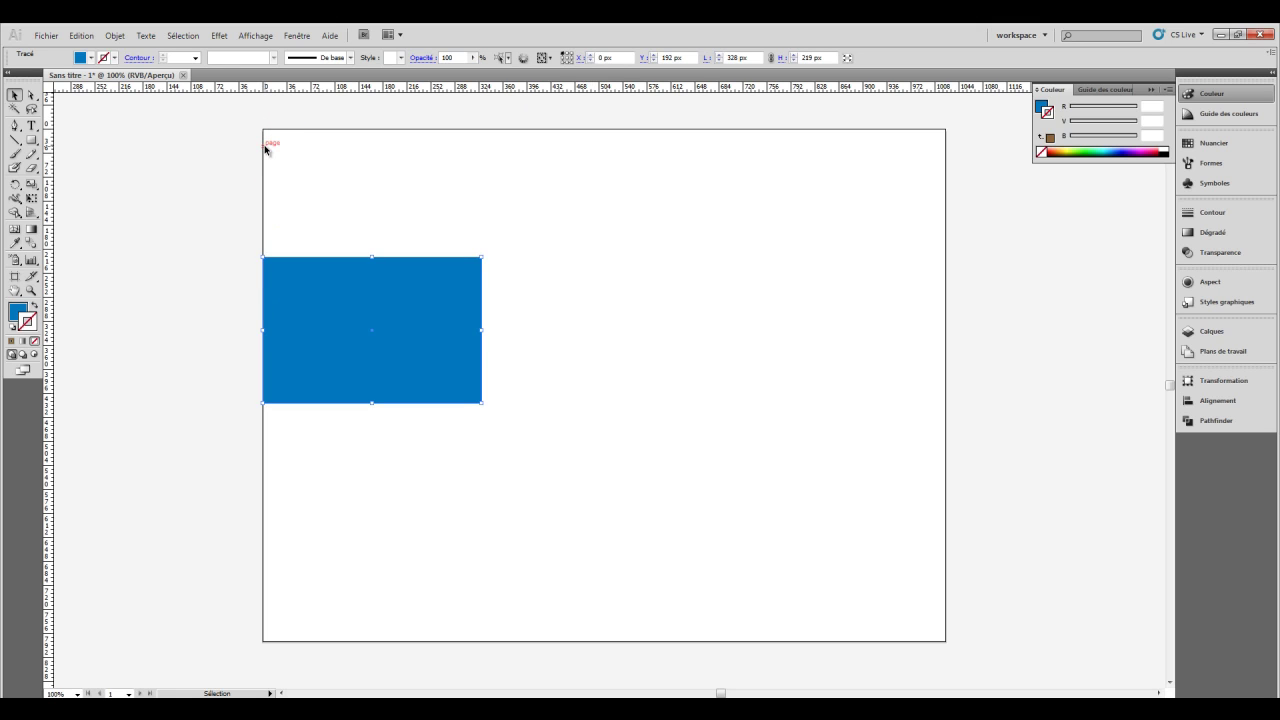
pyautogui.doubleClick(670, 58)
pyautogui.write('0')
pyautogui.press('Return')
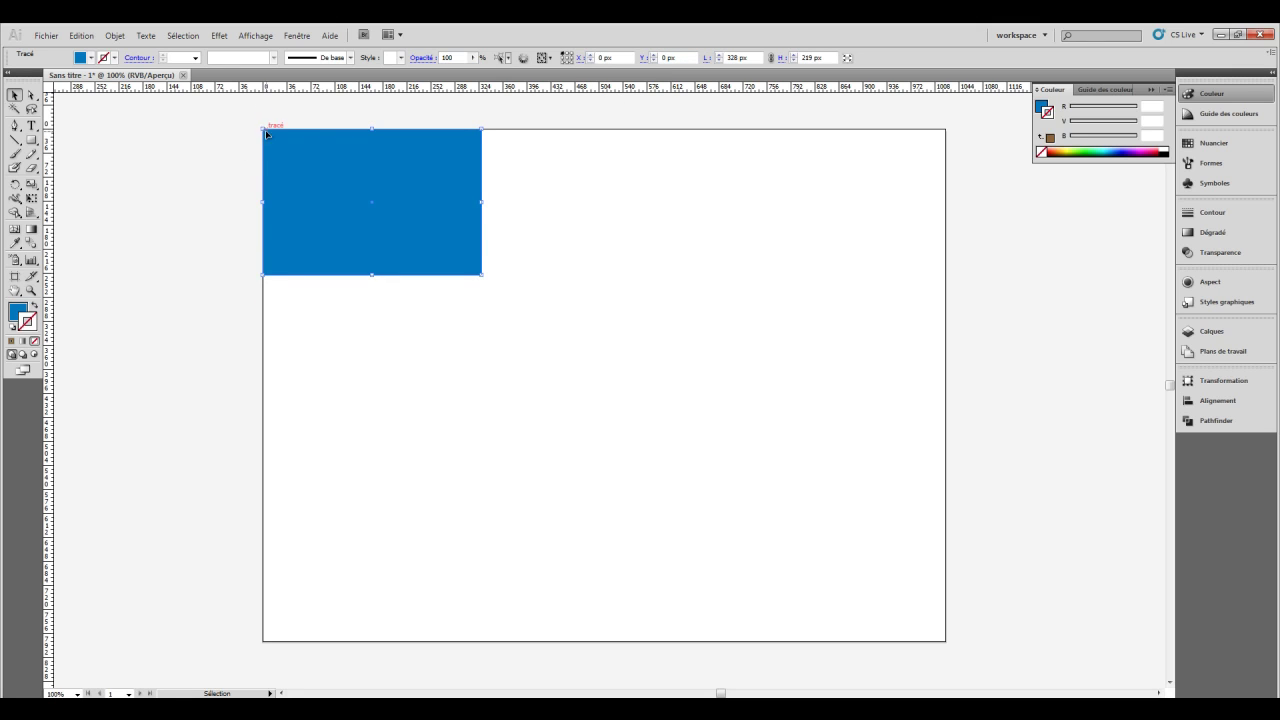
# Step: With the centre reference point, put the rectangle's centre at X 0, Y 0 px
pyautogui.click(567, 58)
pyautogui.doubleClick(607, 57)
pyautogui.press('Return')
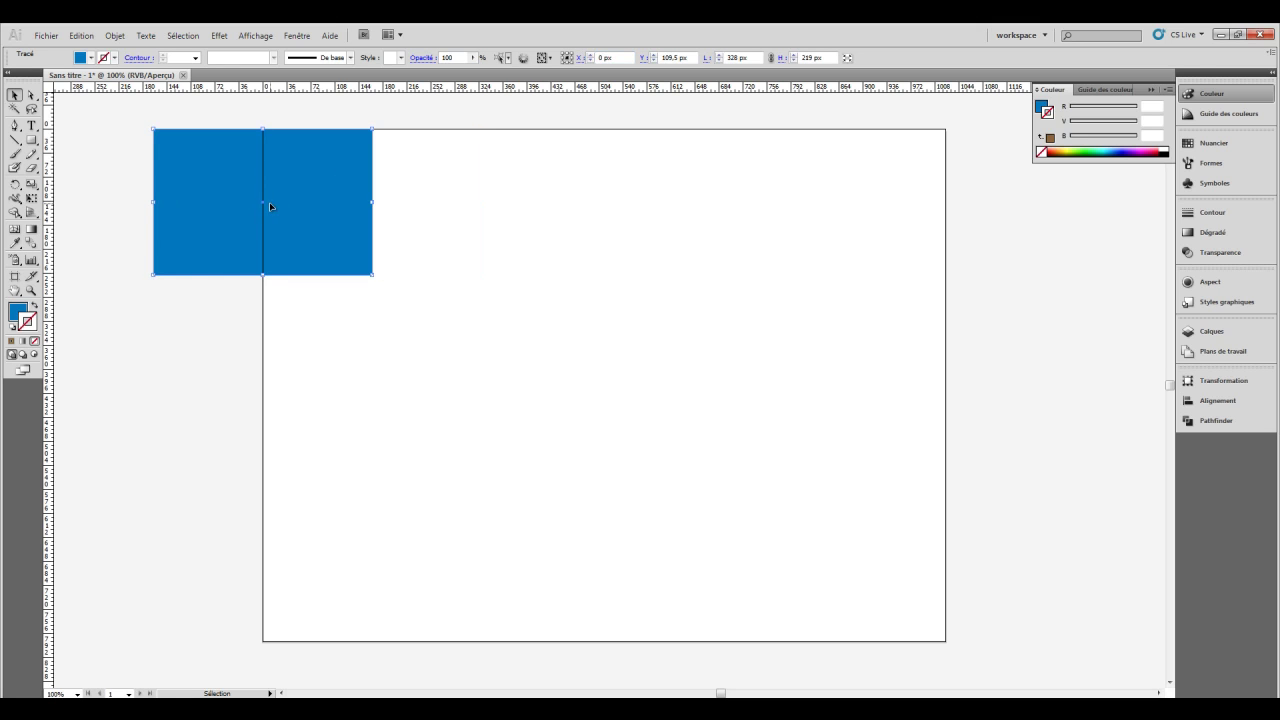
pyautogui.doubleClick(682, 58)
pyautogui.write('0')
pyautogui.press('Return')
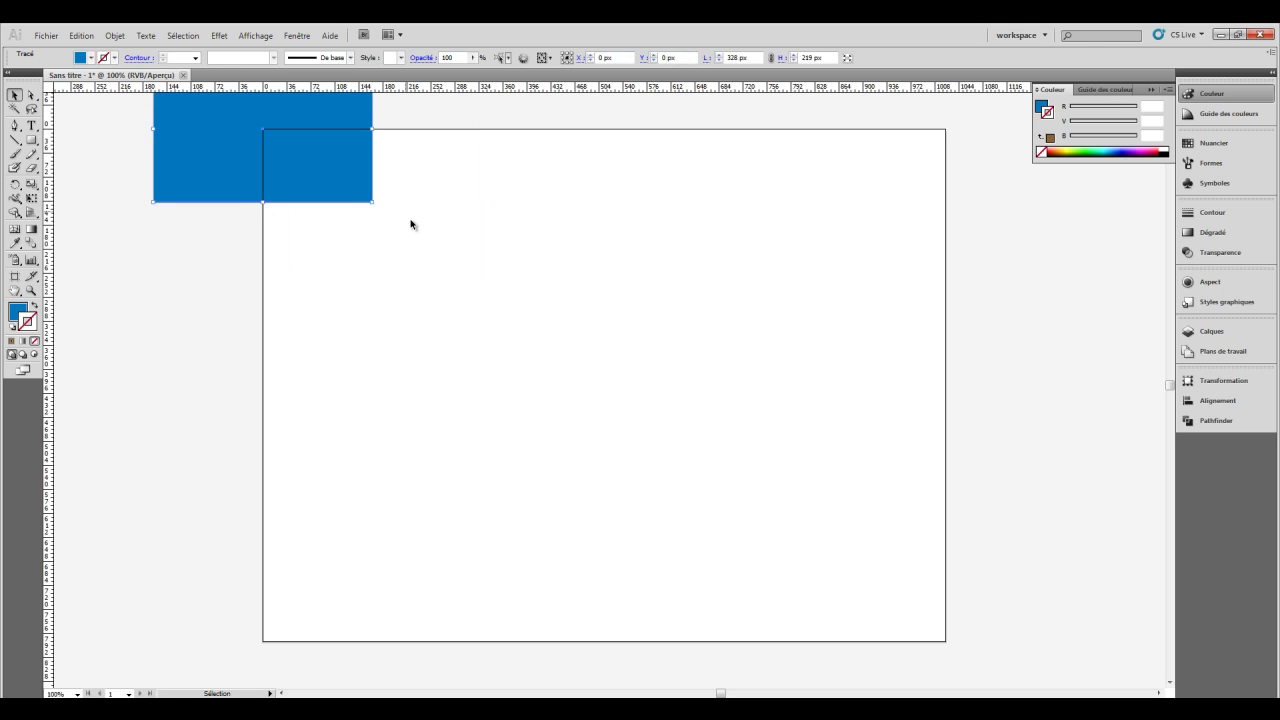
pyautogui.moveTo(446, 199)
pyautogui.mouseDown()
pyautogui.moveTo(519, 259)
pyautogui.moveTo(551, 331)
pyautogui.mouseUp()
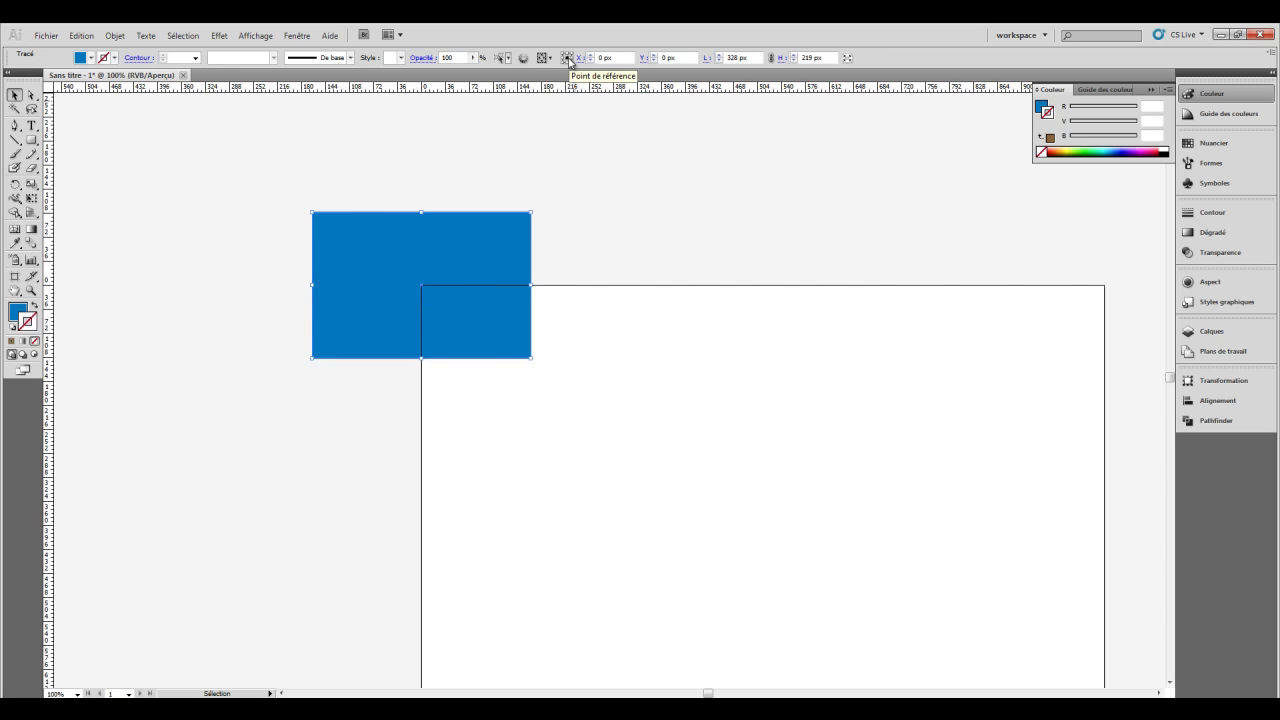
# Step: Drag the rectangle back onto the artboard and make it a 200 × 200 px square
pyautogui.moveTo(429, 250); pyautogui.dragTo(645, 404)
pyautogui.moveTo(661, 344); pyautogui.dragTo(551, 203)
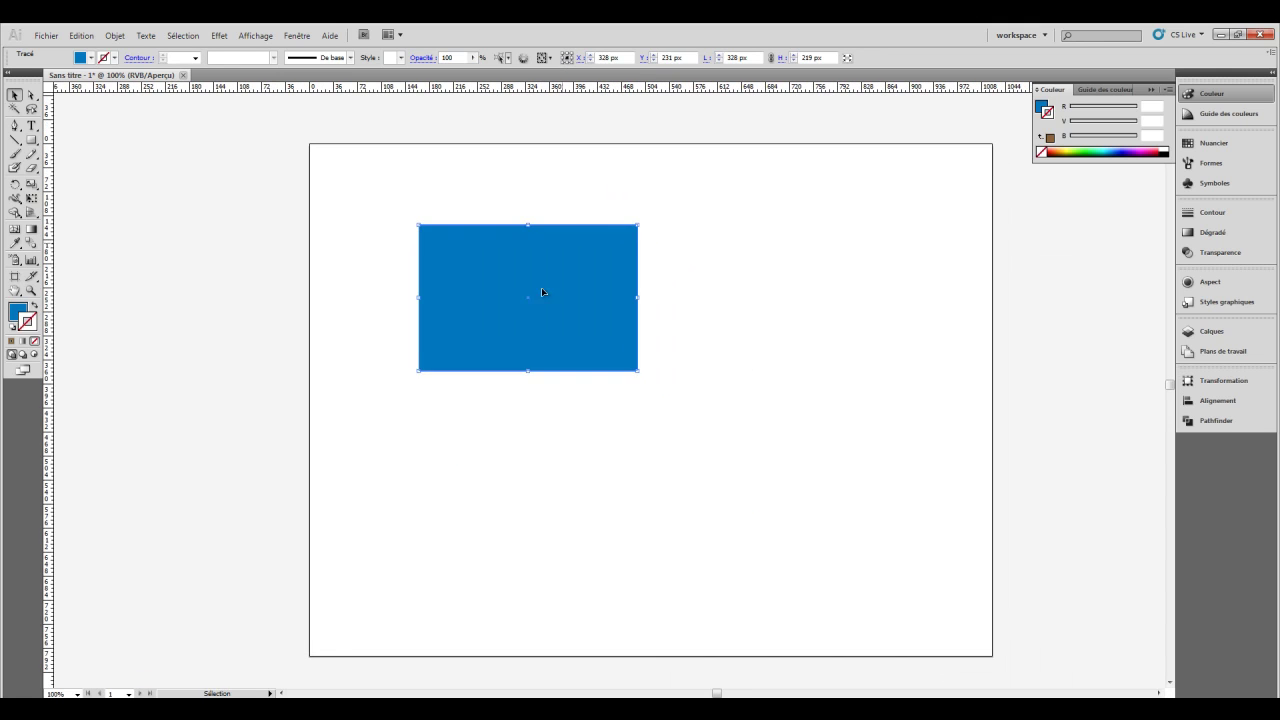
pyautogui.moveTo(541, 287); pyautogui.dragTo(705, 228)
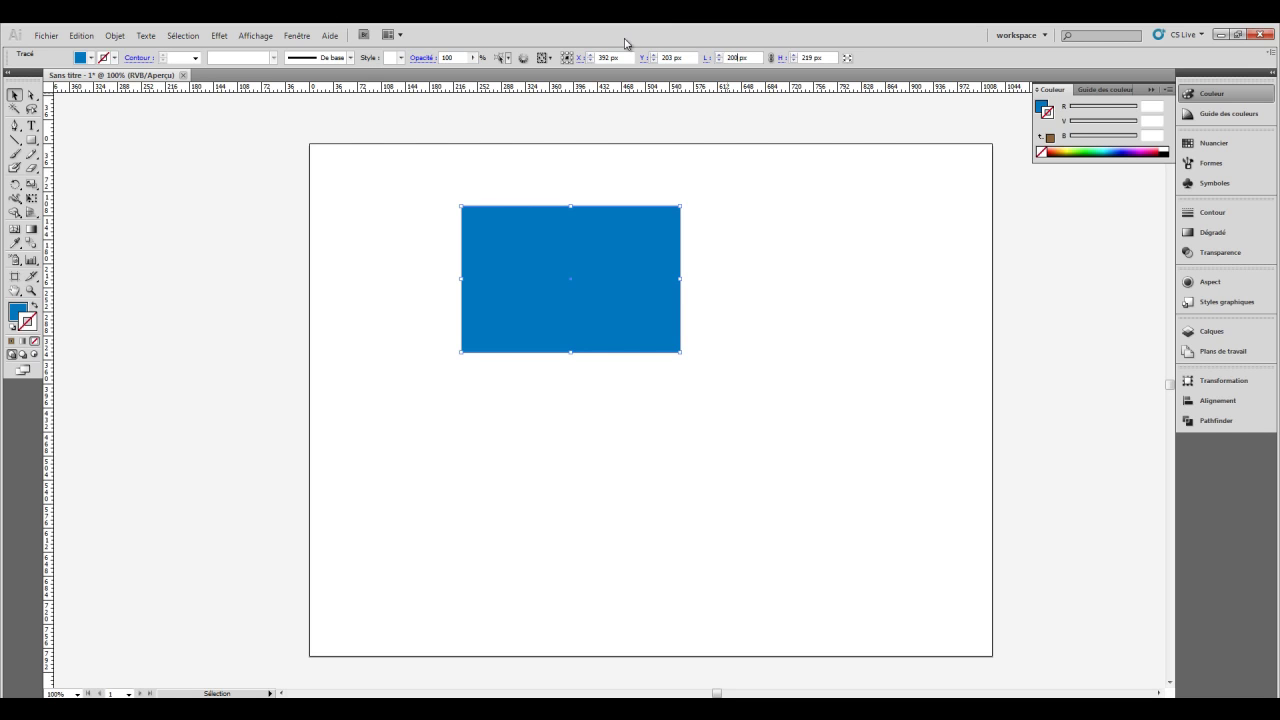
pyautogui.press('Return')
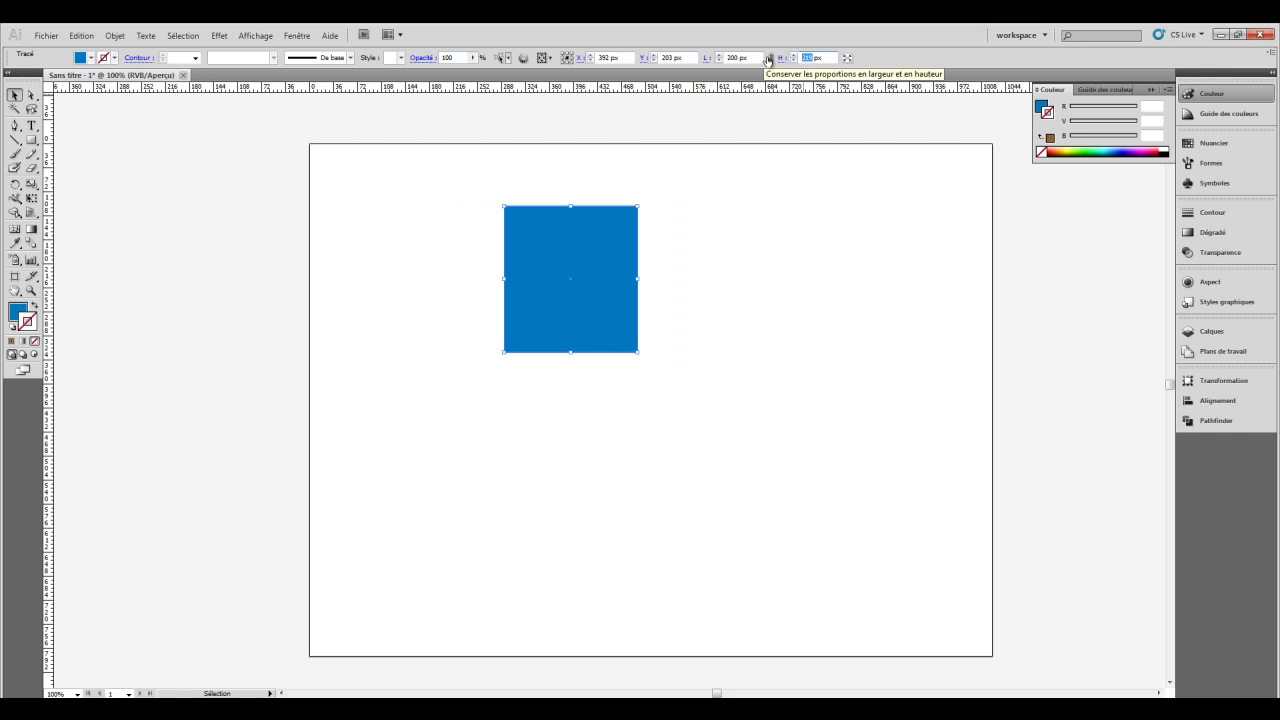
pyautogui.write('200')
pyautogui.press('Return')
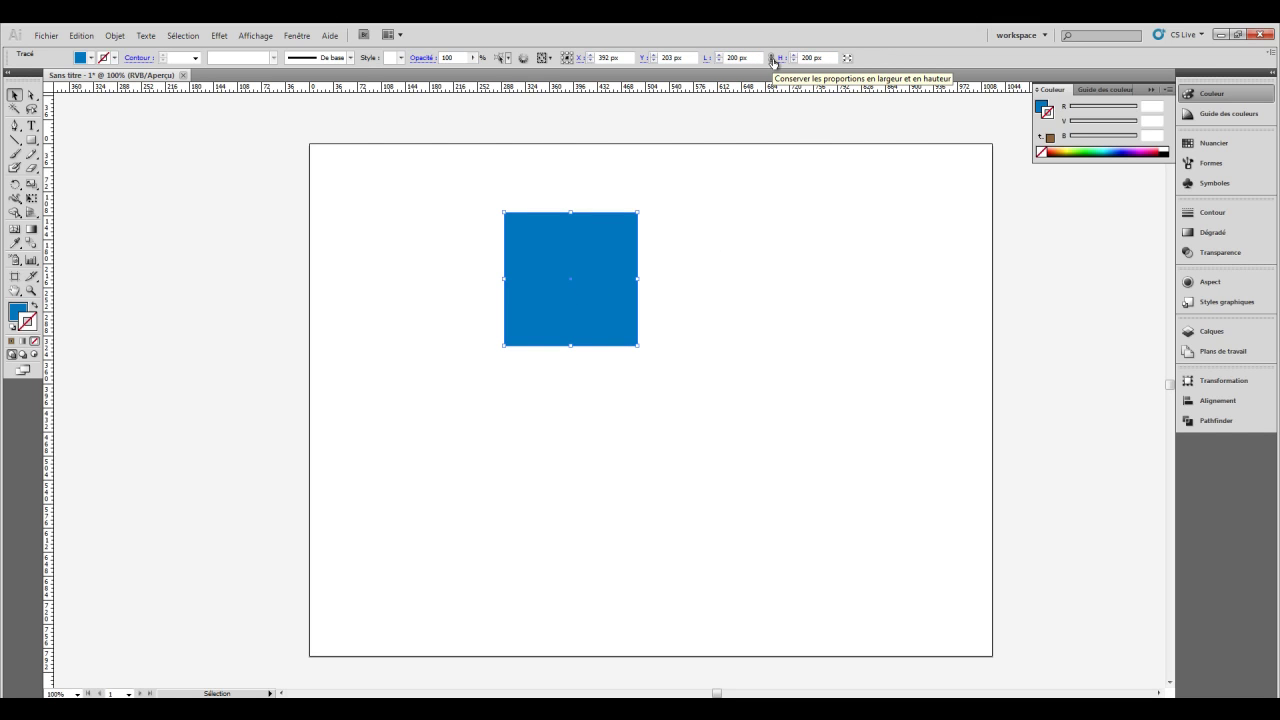
# Step: Link proportions, then resize the square to 250 px wide and finally 100 px
pyautogui.click(772, 62)
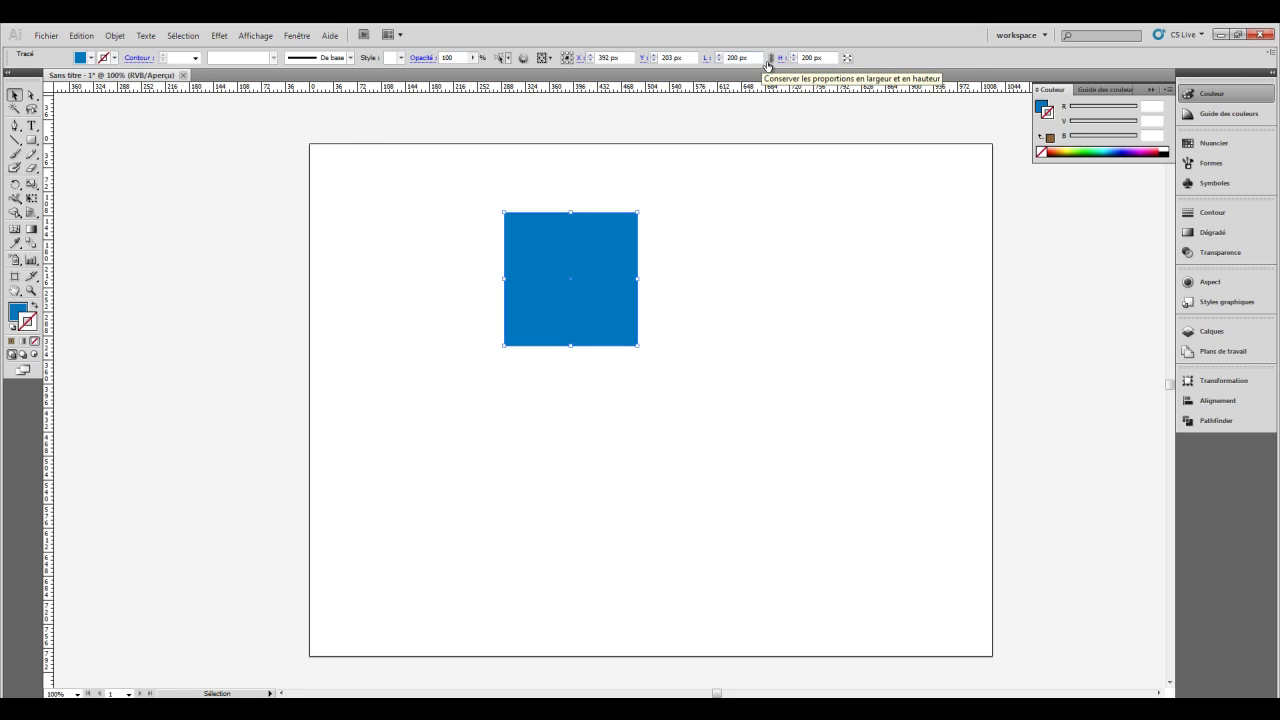
pyautogui.doubleClick(736, 58)
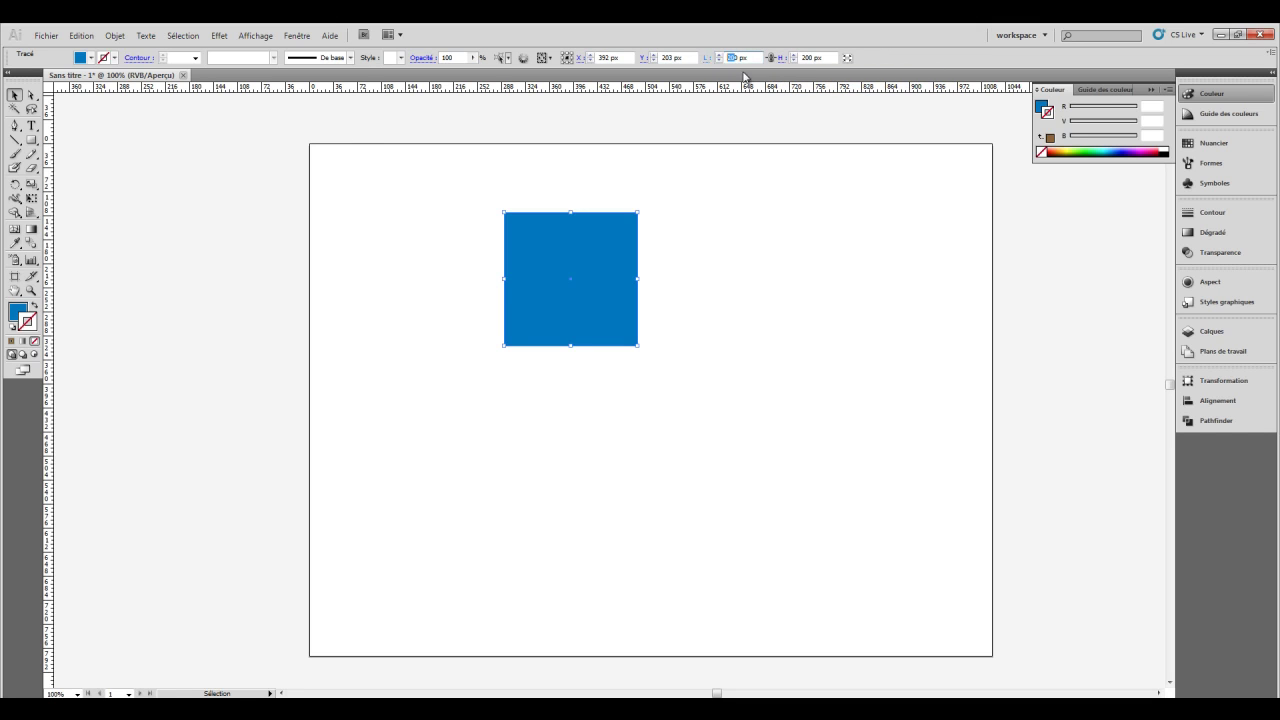
pyautogui.write('250')
pyautogui.press('Return')
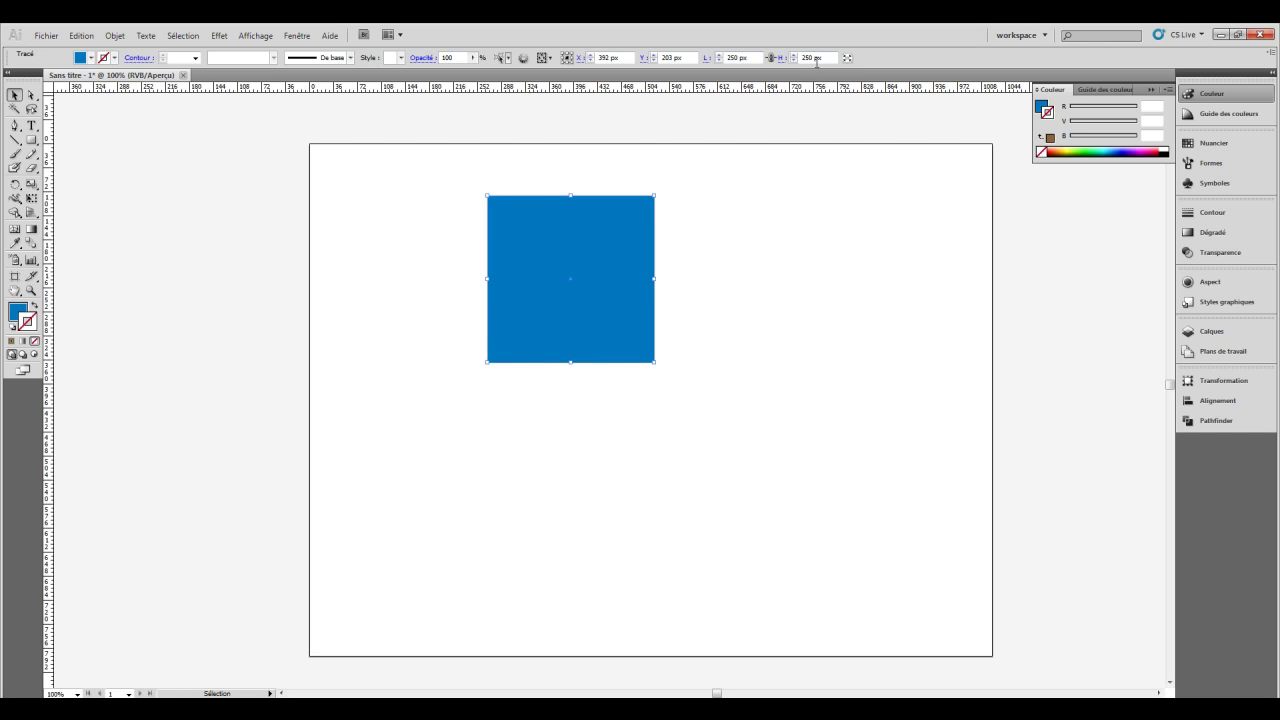
pyautogui.doubleClick(730, 57)
pyautogui.write('100')
pyautogui.press('Return')
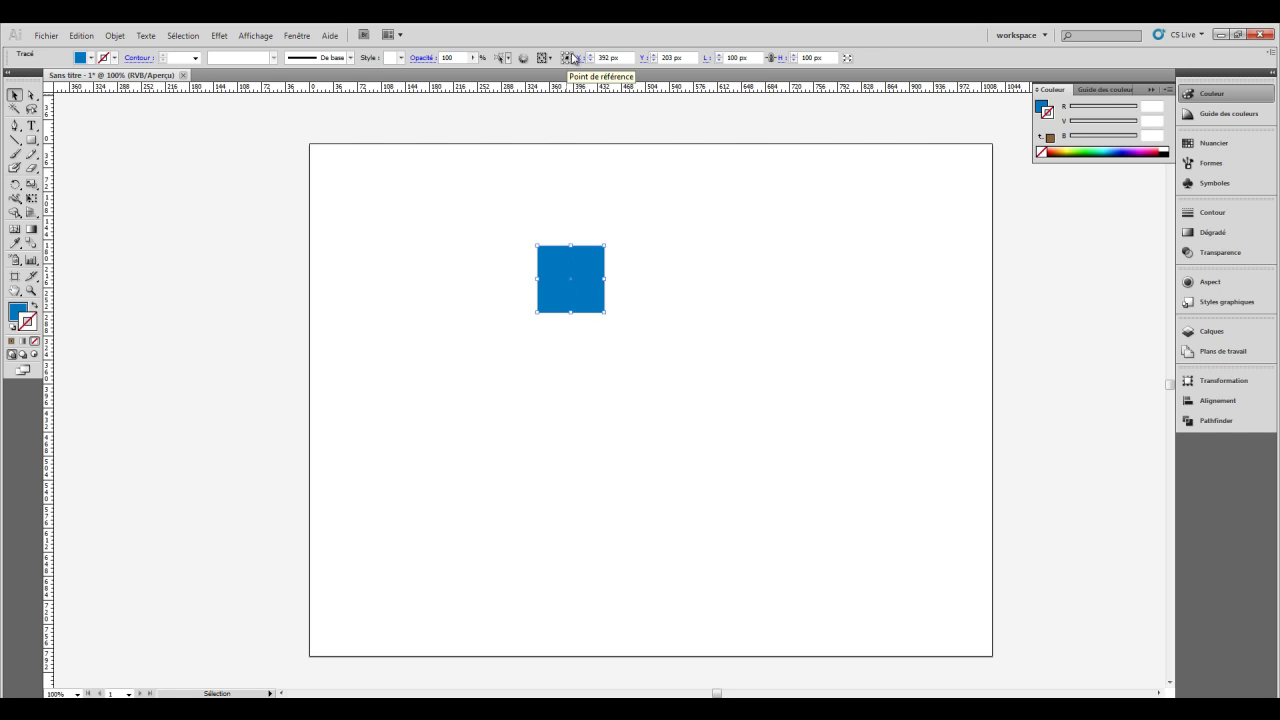
# Step: Anchor at the top-right point and enlarge the linked square to 300 px wide
pyautogui.click(575, 54)
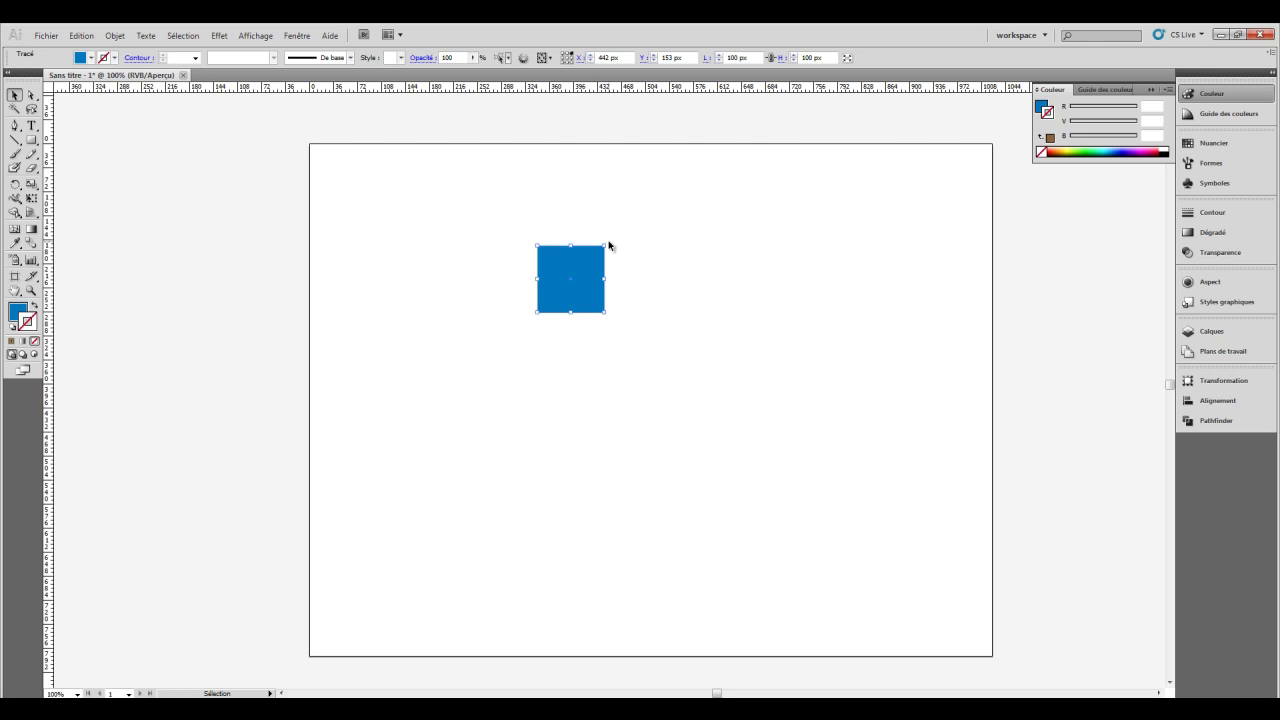
pyautogui.write('3')
pyautogui.click(771, 58)
pyautogui.press('Return')
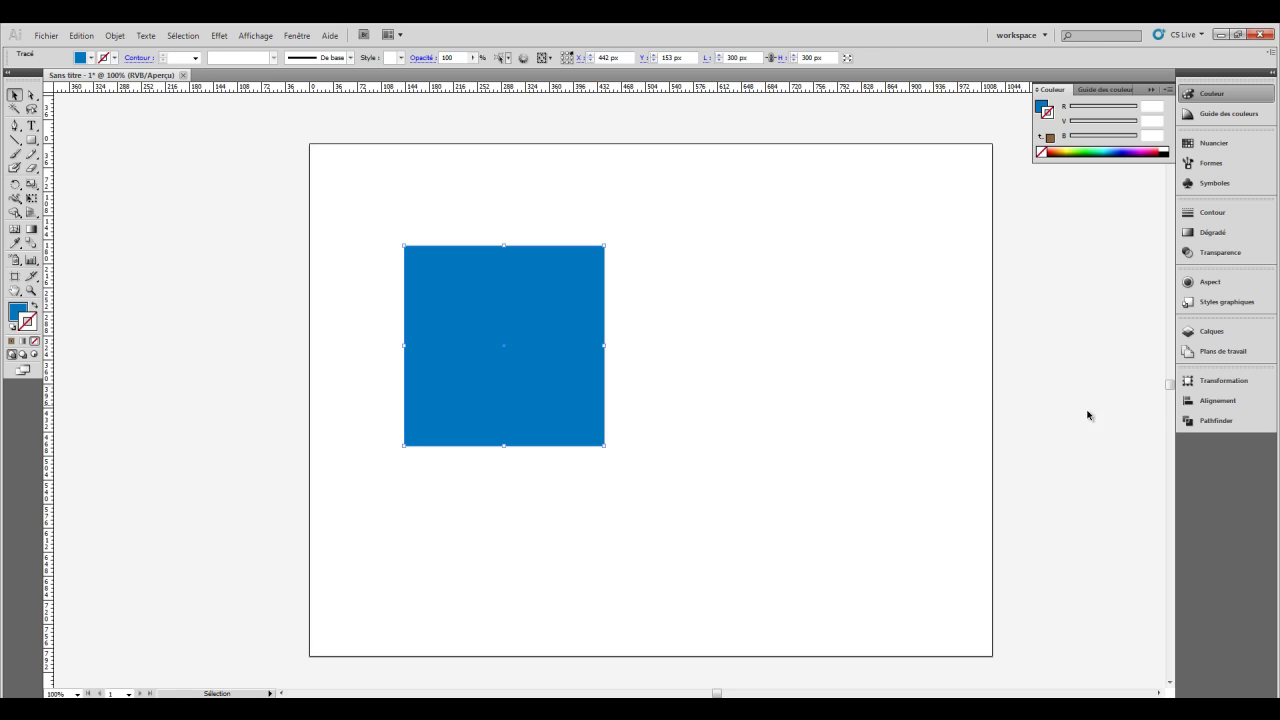
# Step: Float the Transformation panel left of the page with a top-left reference point
pyautogui.click(1233, 385)
pyautogui.moveTo(1080, 378)
pyautogui.mouseDown()
pyautogui.moveTo(732, 228)
pyautogui.moveTo(158, 262)
pyautogui.mouseUp()
pyautogui.click(1151, 377)
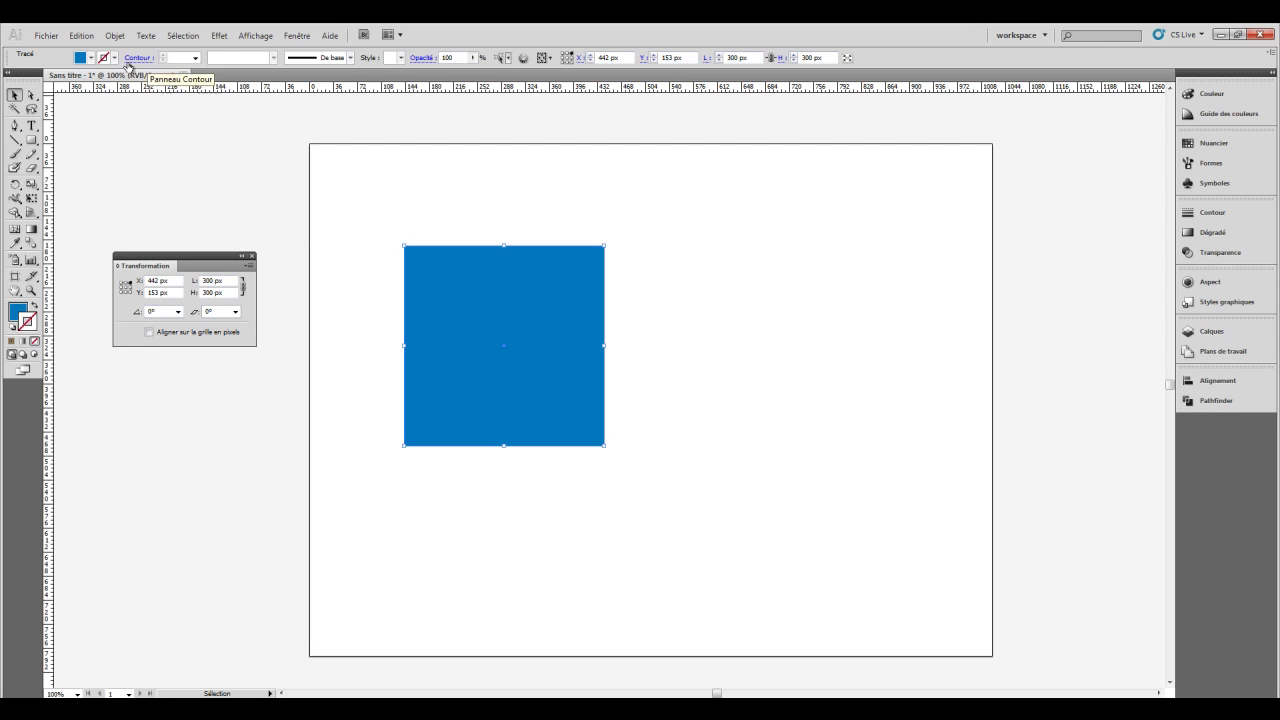
pyautogui.click(124, 287)
pyautogui.click(121, 284)
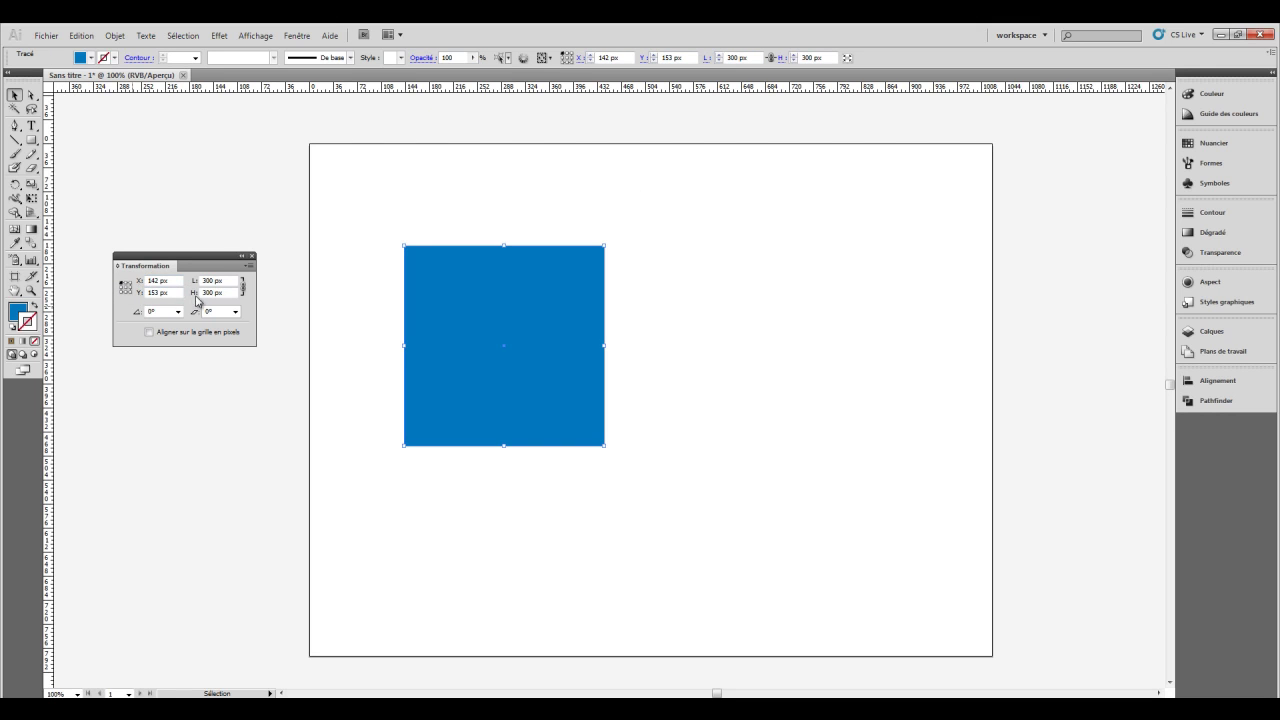
pyautogui.click(243, 292)
pyautogui.click(243, 292)
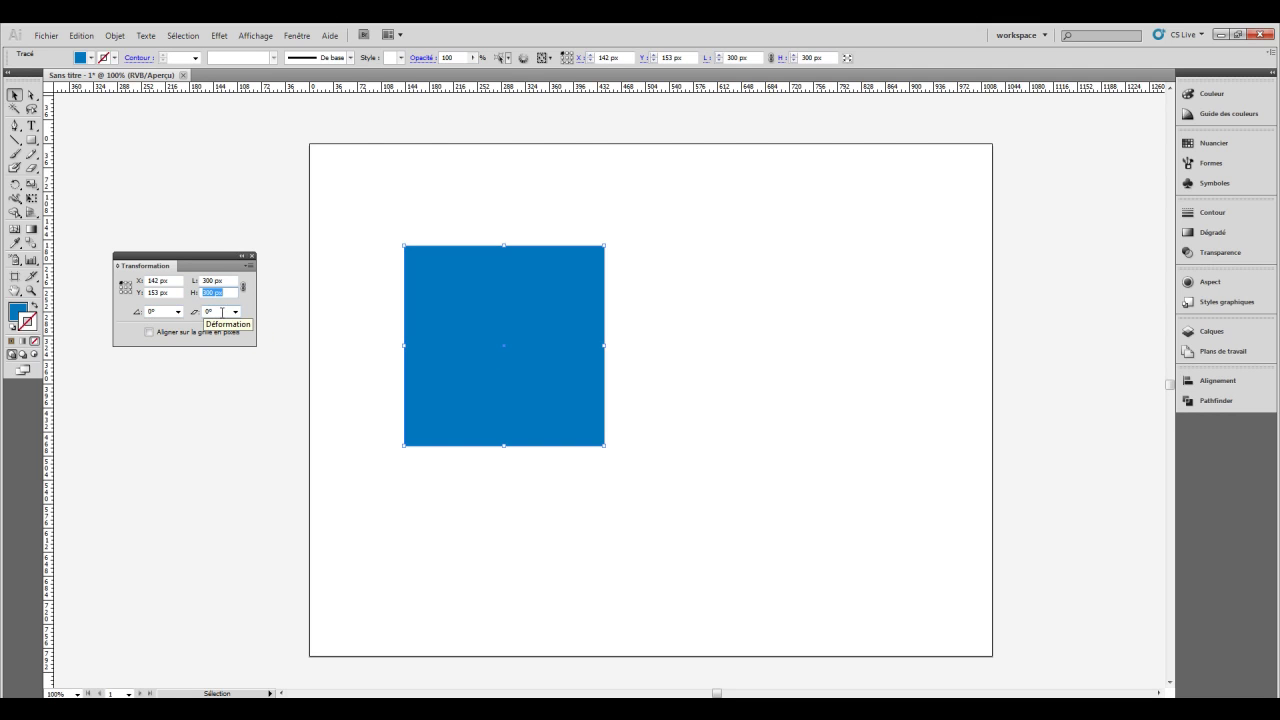
# Step: Rotate the square 45°, undo the rotation, and move the square up and right
pyautogui.click(143, 313)
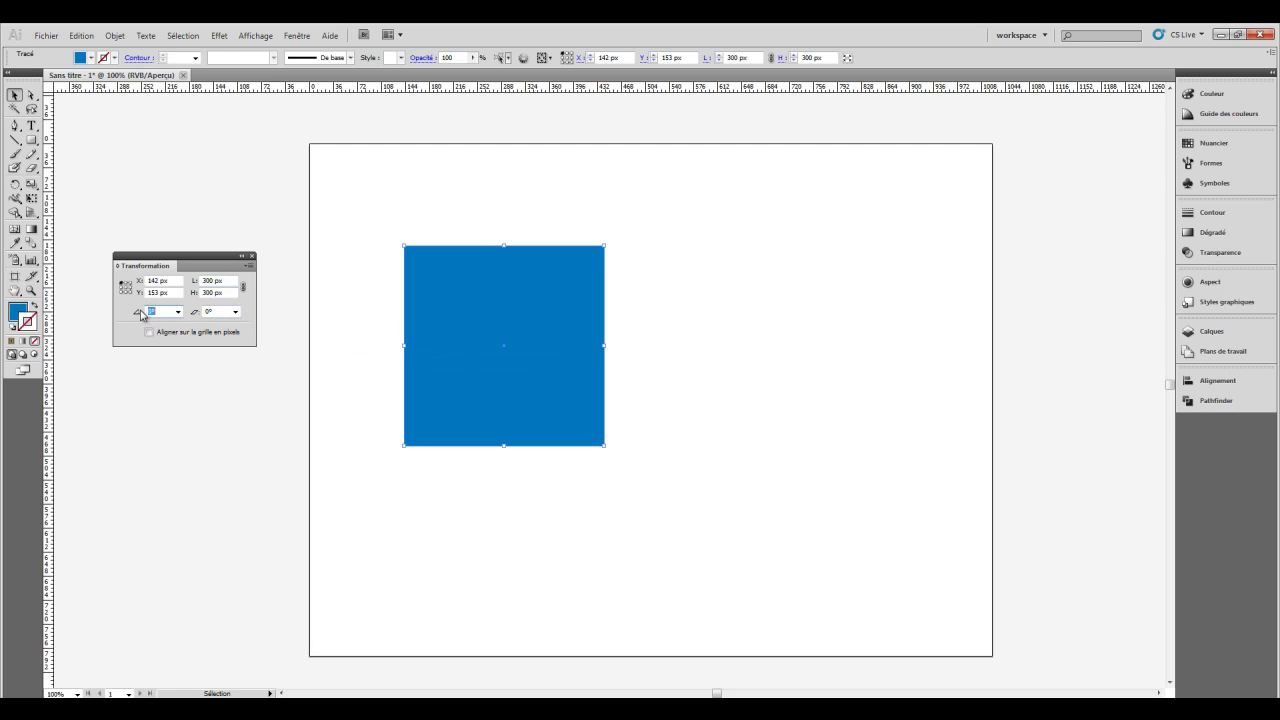
pyautogui.write('45')
pyautogui.press('Return')
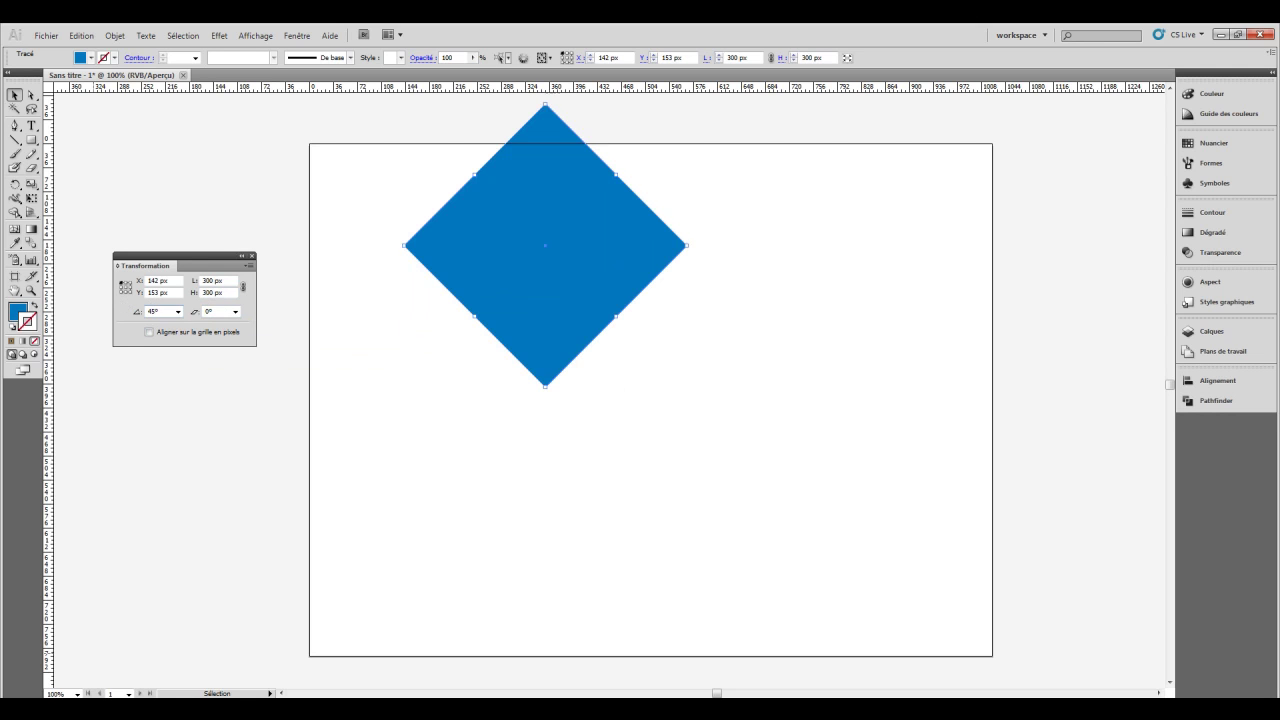
pyautogui.moveTo(508, 264); pyautogui.dragTo(520, 380)
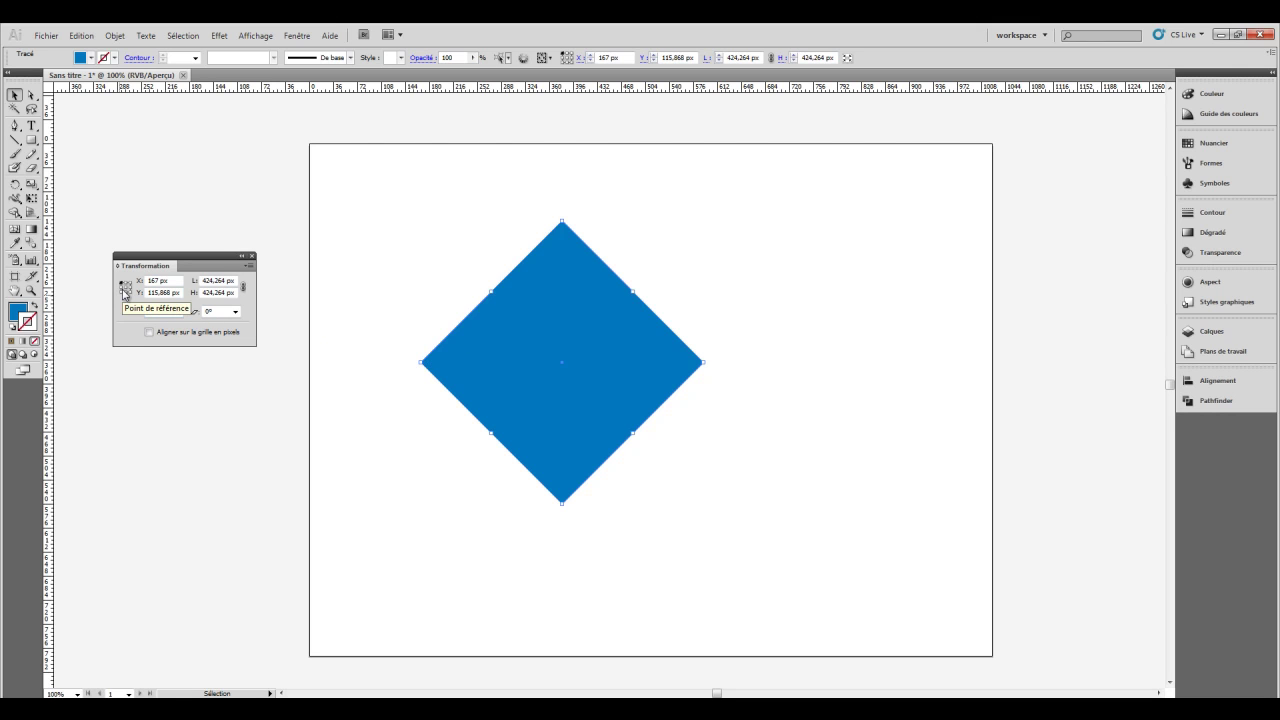
pyautogui.hotkey('ctrl', 'z')
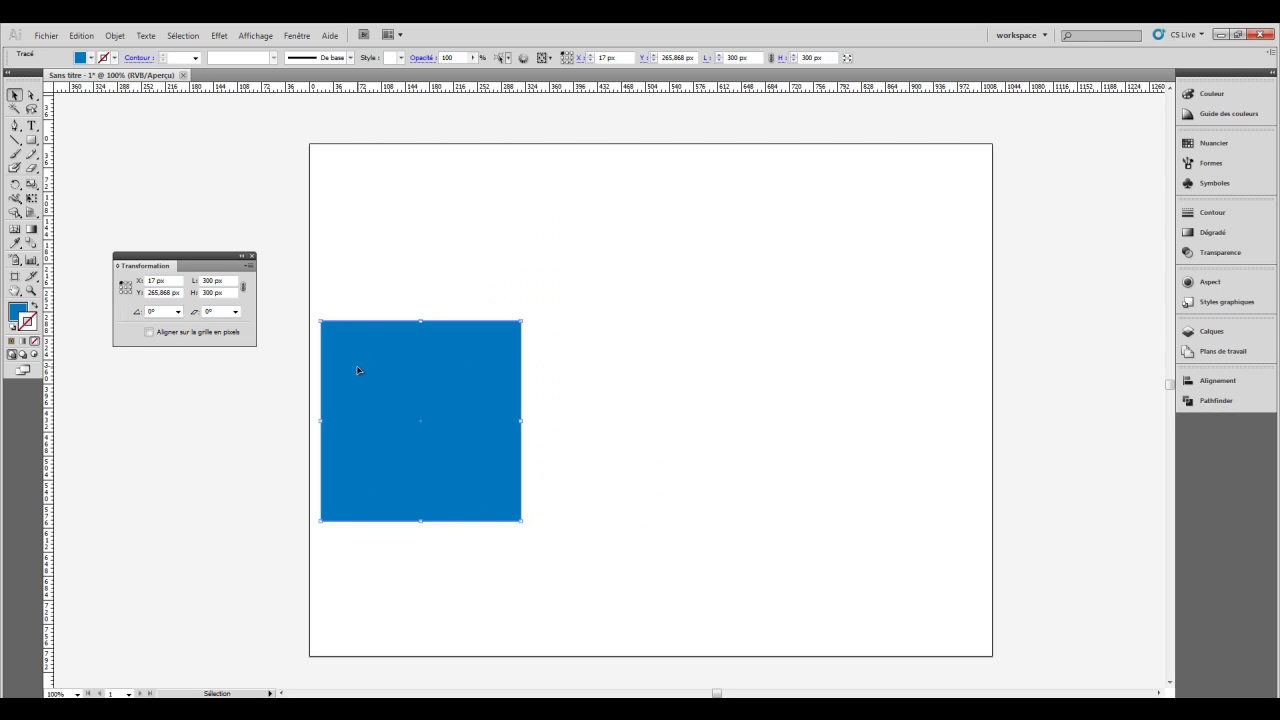
pyautogui.moveTo(357, 364); pyautogui.dragTo(442, 261)
# Step: Apply a shear angle to the square, then reset the shear to 0°
pyautogui.click(235, 311)
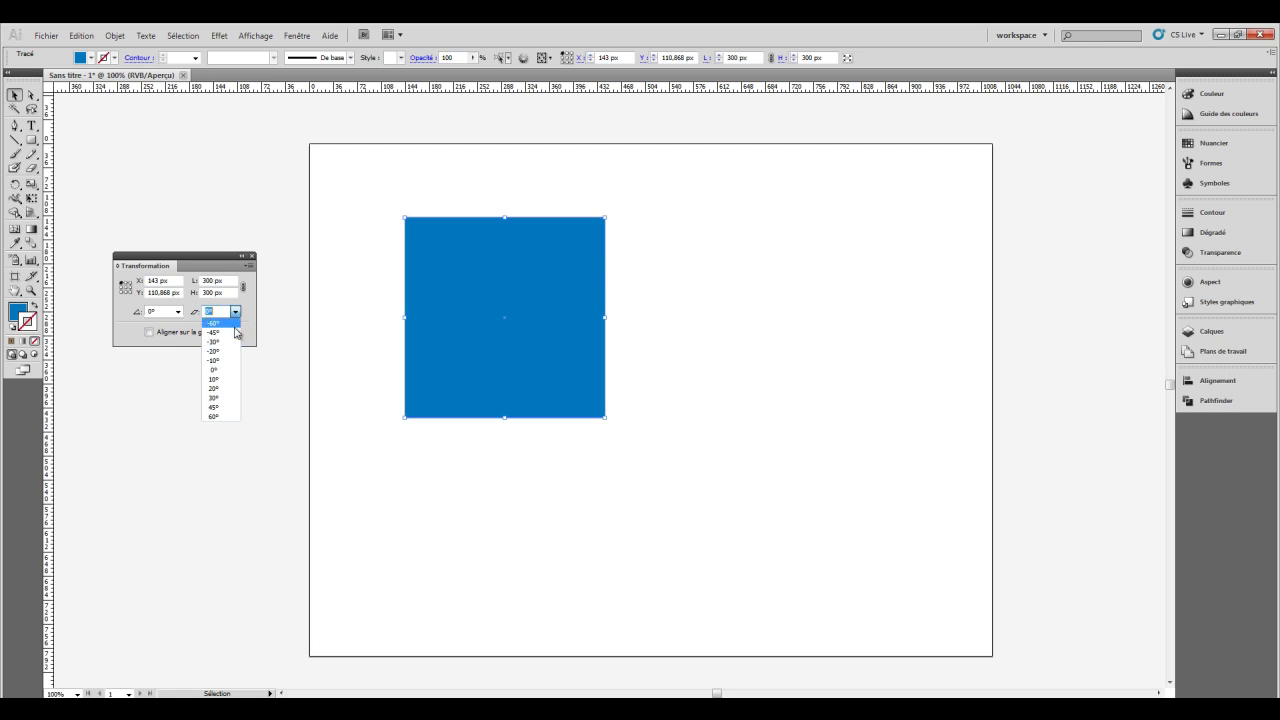
pyautogui.click(228, 342)
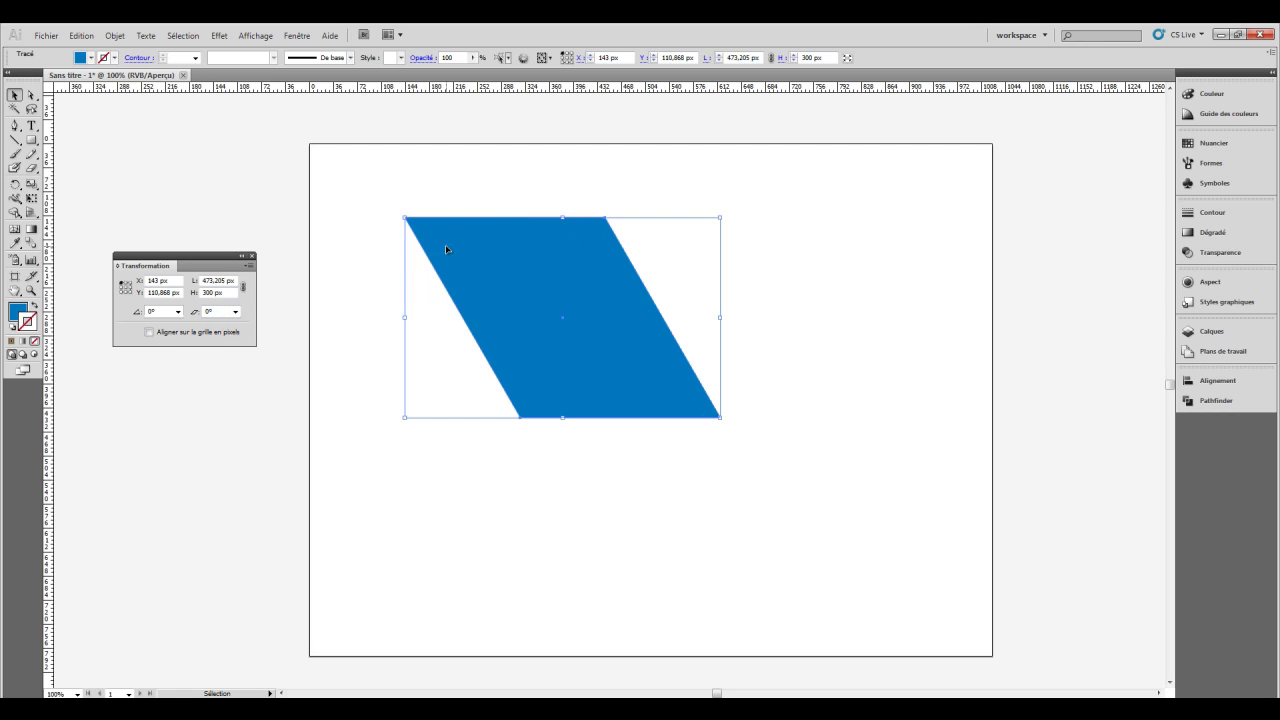
pyautogui.click(236, 312)
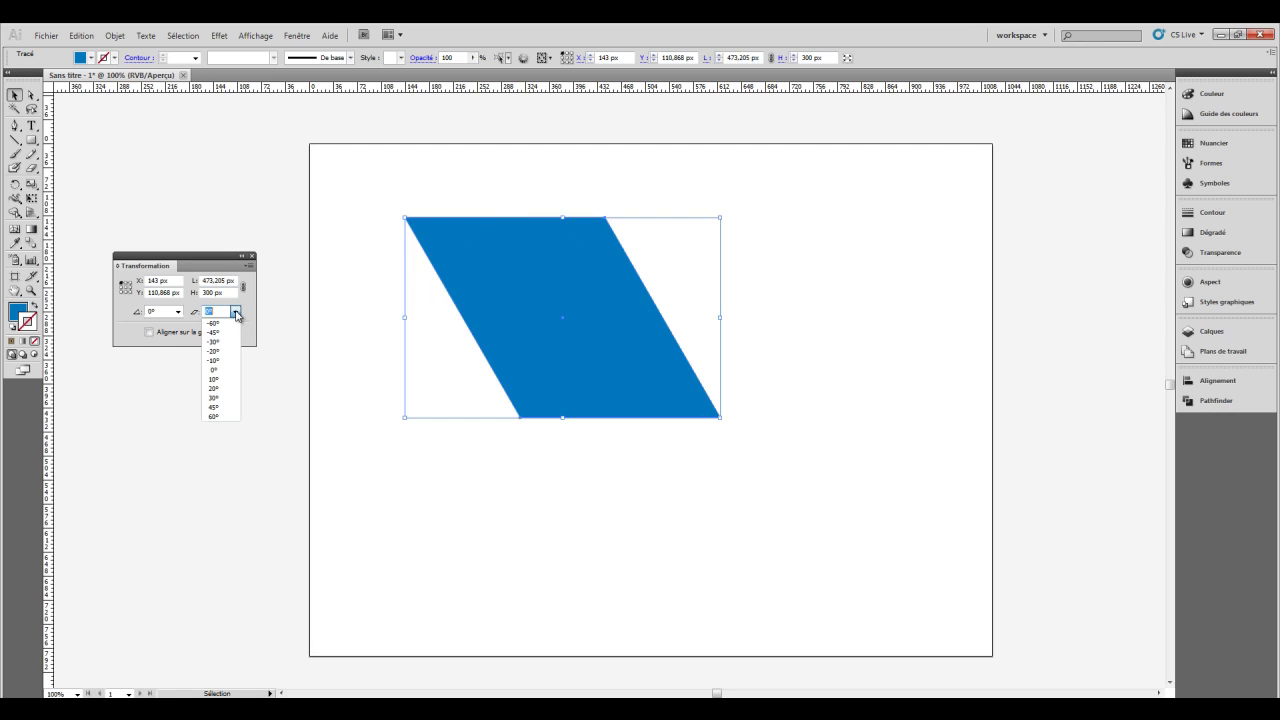
pyautogui.click(213, 370)
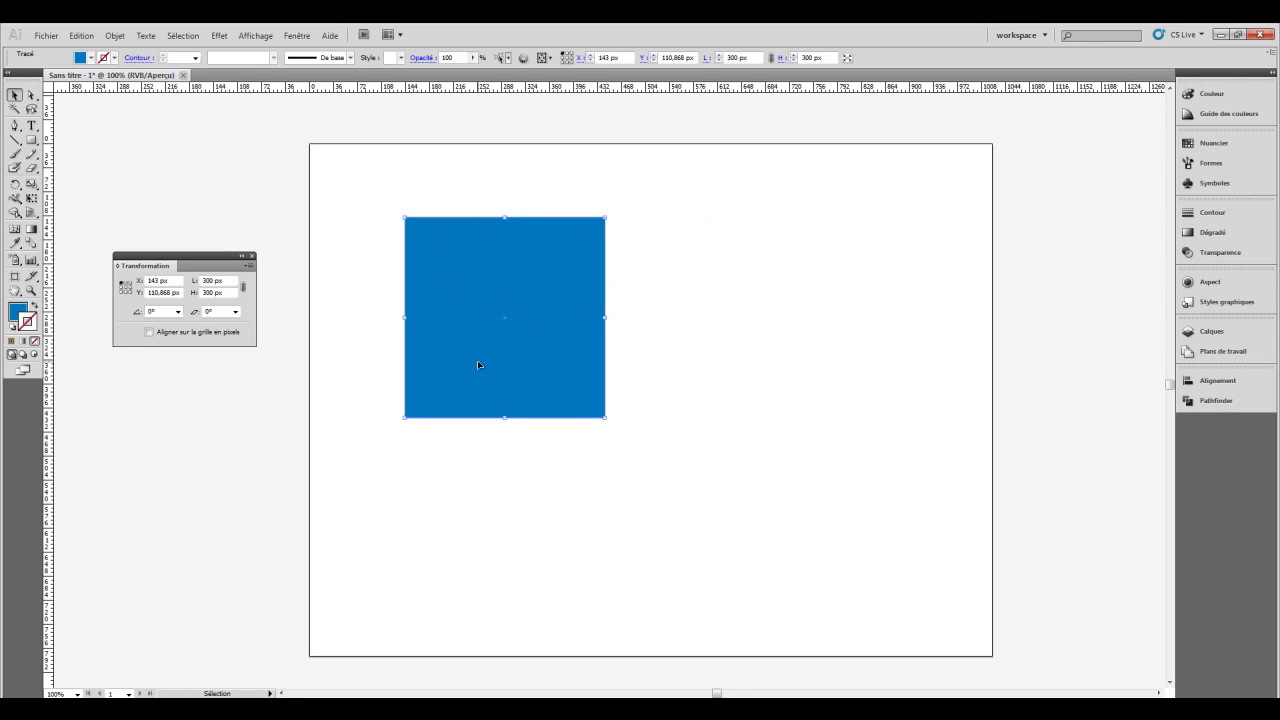
# Step: Shrink the square to a 151 × 120 px rectangle with a black stroke
pyautogui.moveTo(604, 418)
pyautogui.mouseDown()
pyautogui.moveTo(461, 297)
pyautogui.moveTo(506, 294)
pyautogui.moveTo(414, 337)
pyautogui.mouseUp()
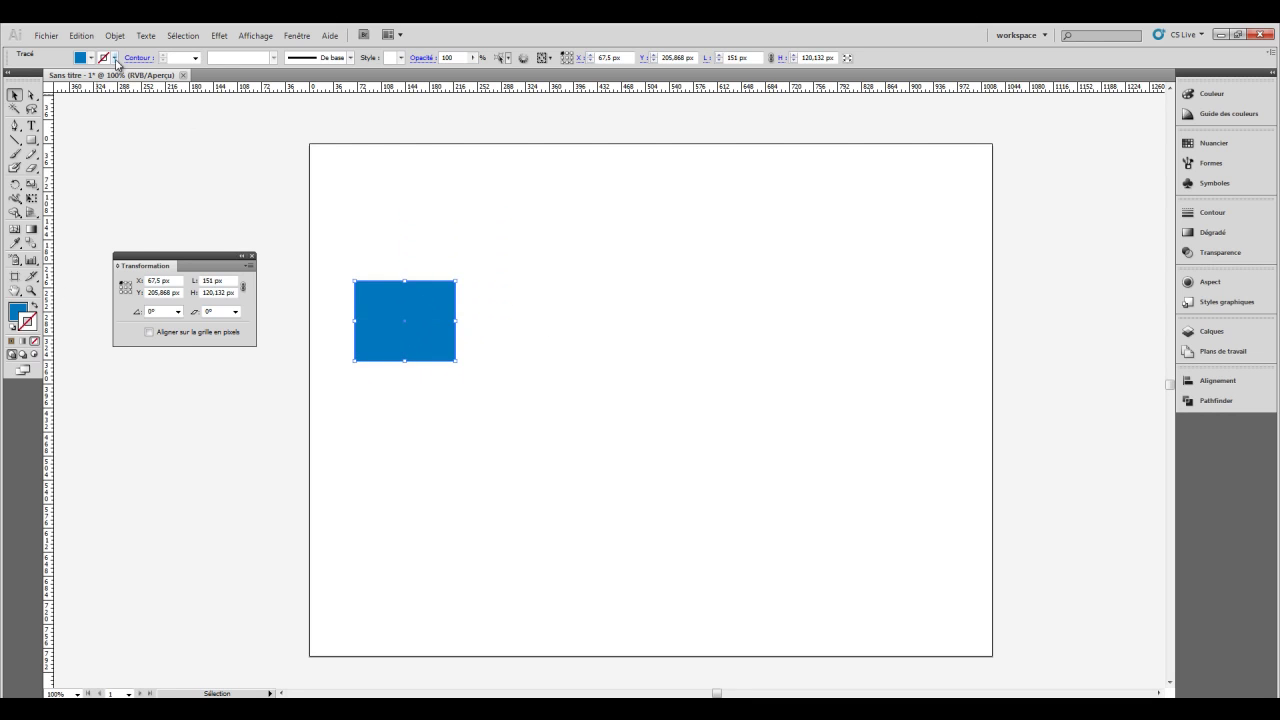
pyautogui.click(114, 58)
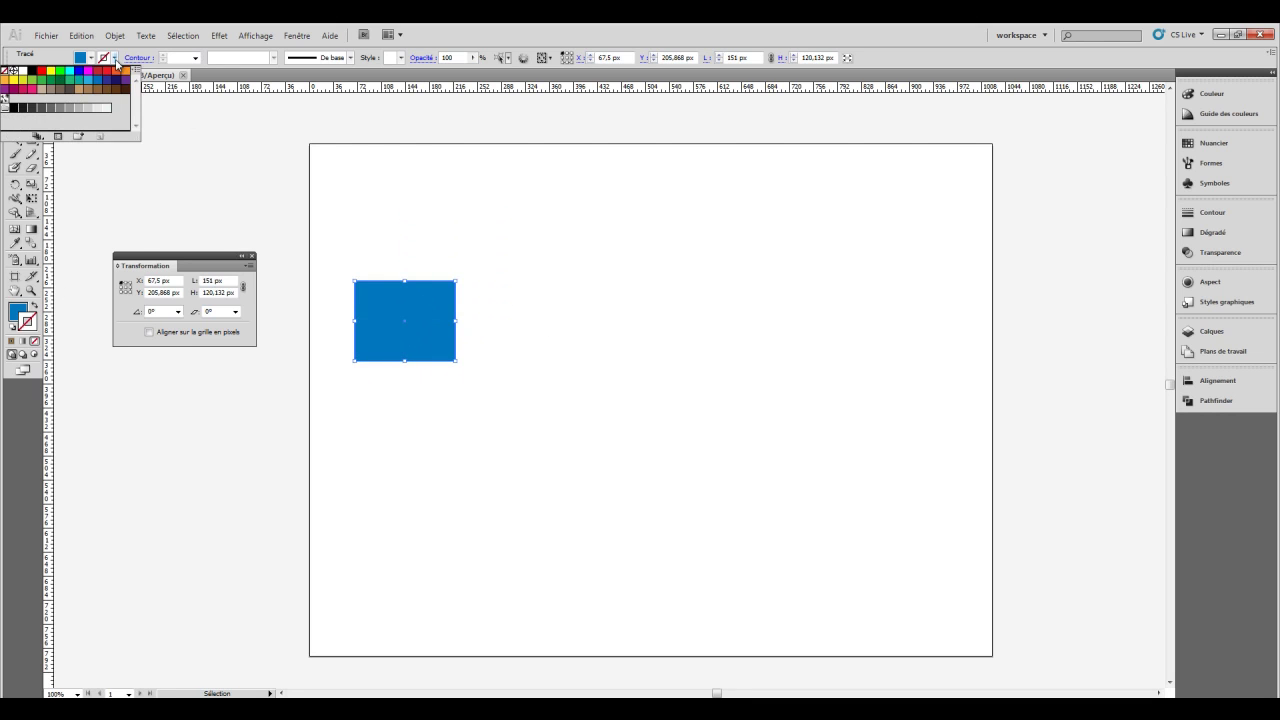
pyautogui.click(33, 71)
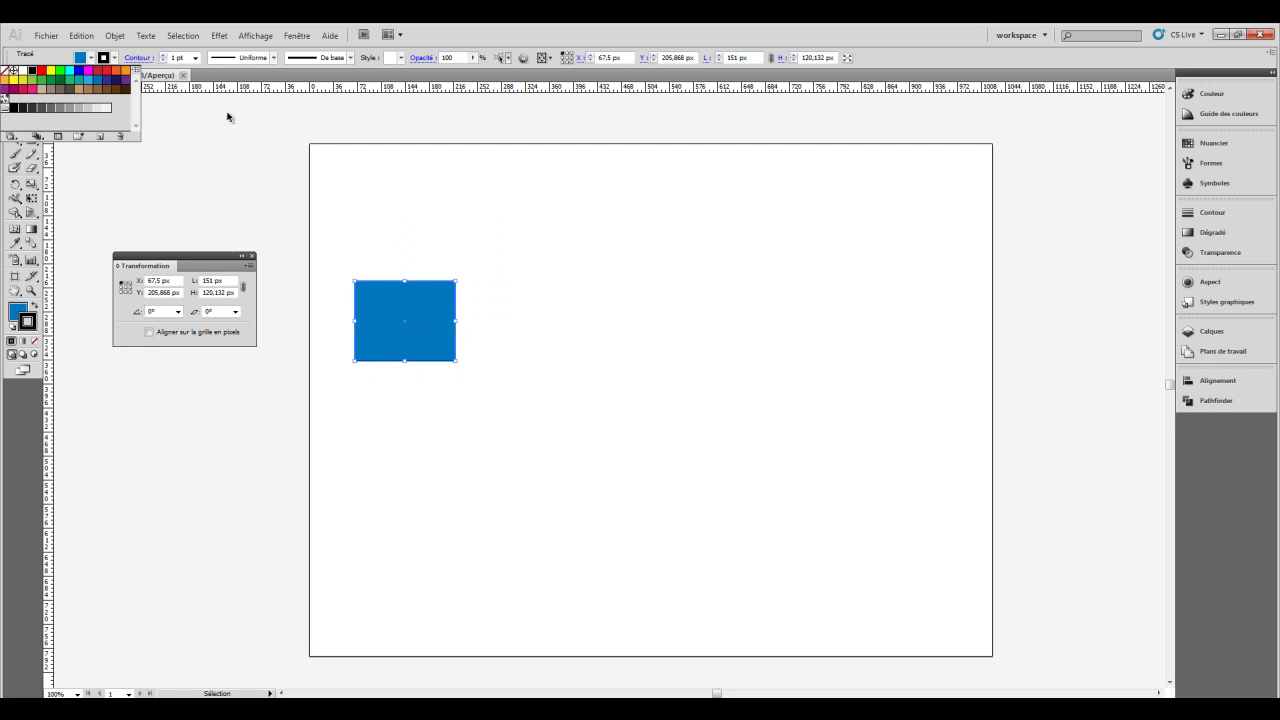
# Step: Set the stroke weight to 5 pt and deselect to check the outline
pyautogui.click(195, 58)
pyautogui.click(195, 58)
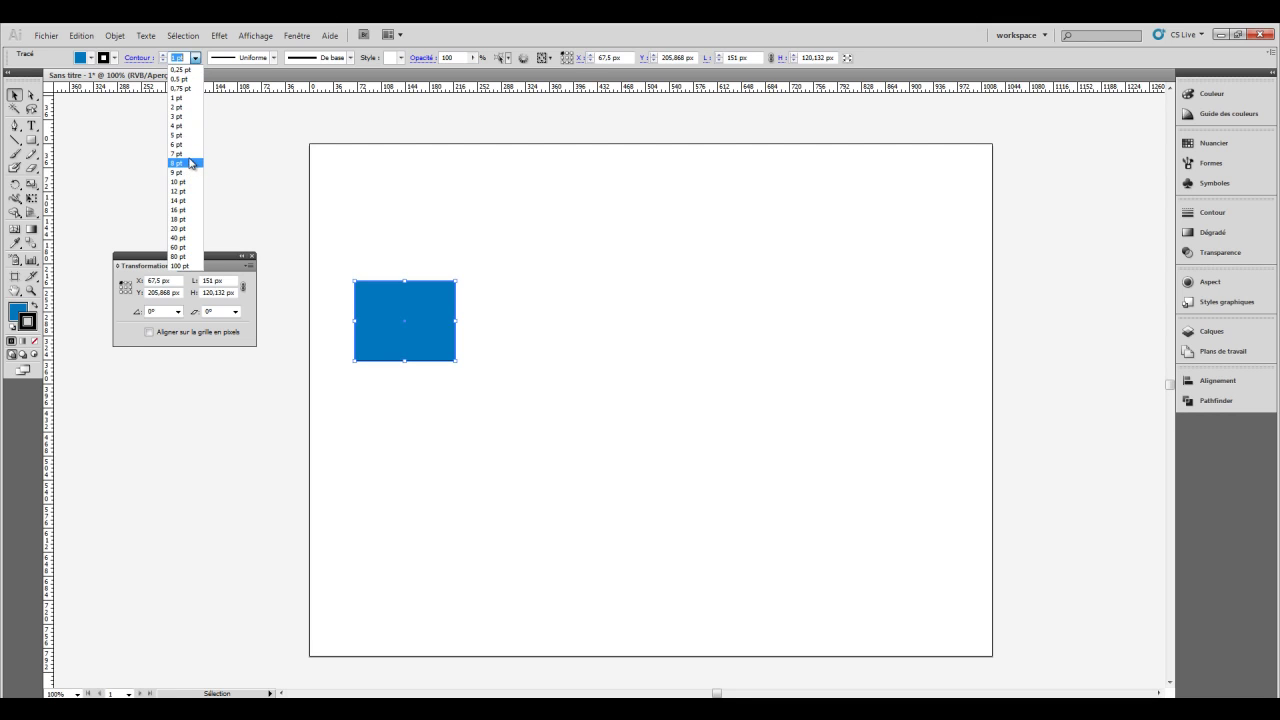
pyautogui.click(185, 135)
pyautogui.click(409, 271)
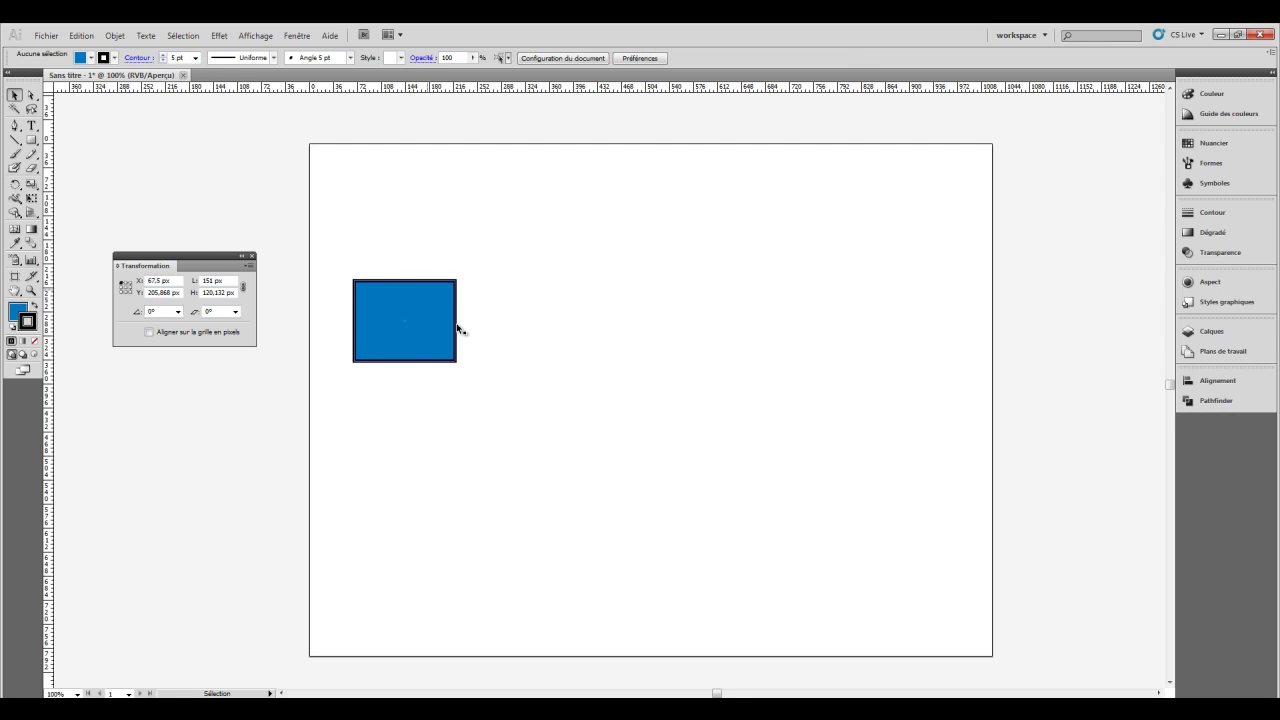
pyautogui.press('a')
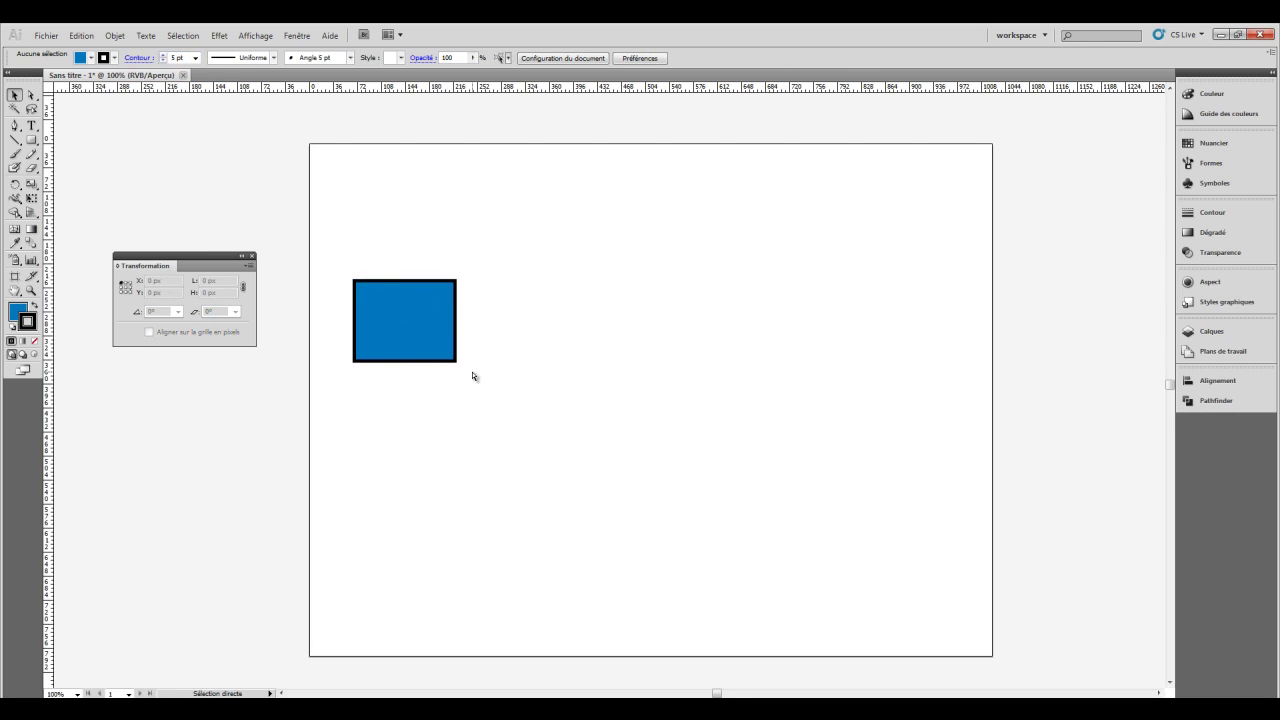
pyautogui.press('v')
pyautogui.click(411, 305)
pyautogui.click(409, 264)
# Step: Unlink proportions, set the rectangle's width to 300 px, then open the Transformation options menu
pyautogui.click(393, 301)
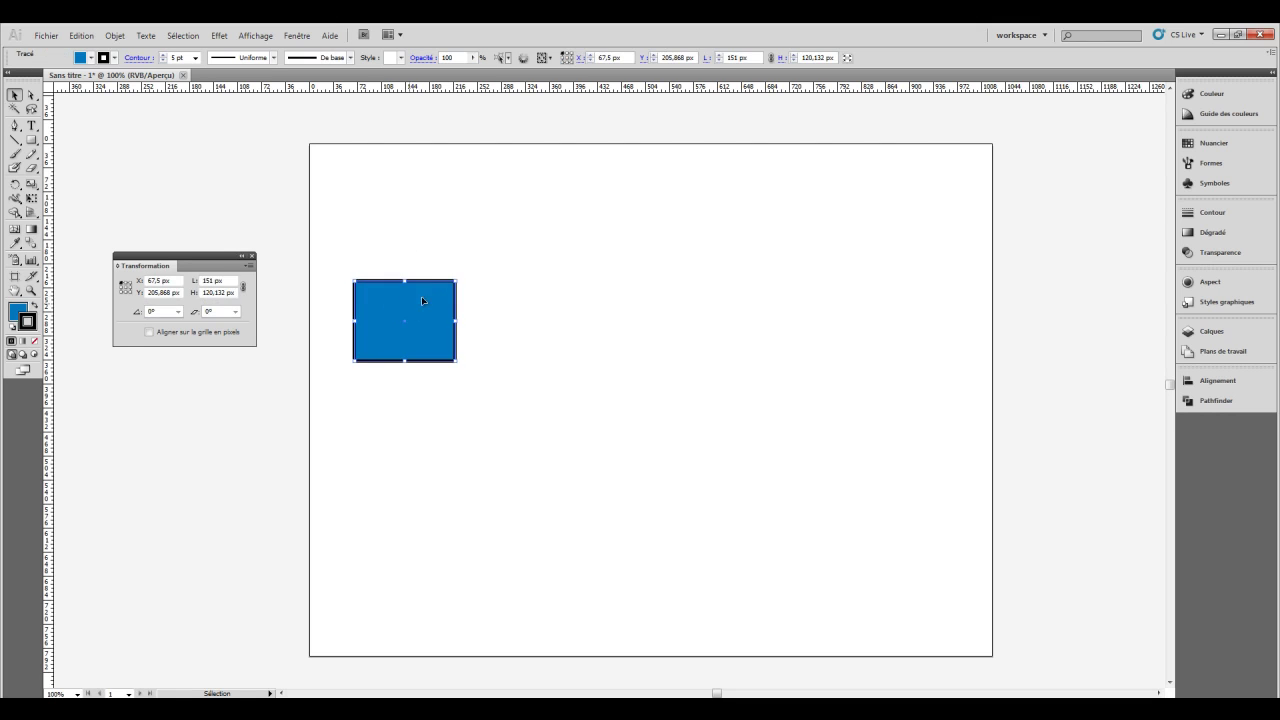
pyautogui.click(242, 287)
pyautogui.write('300')
pyautogui.press('Return')
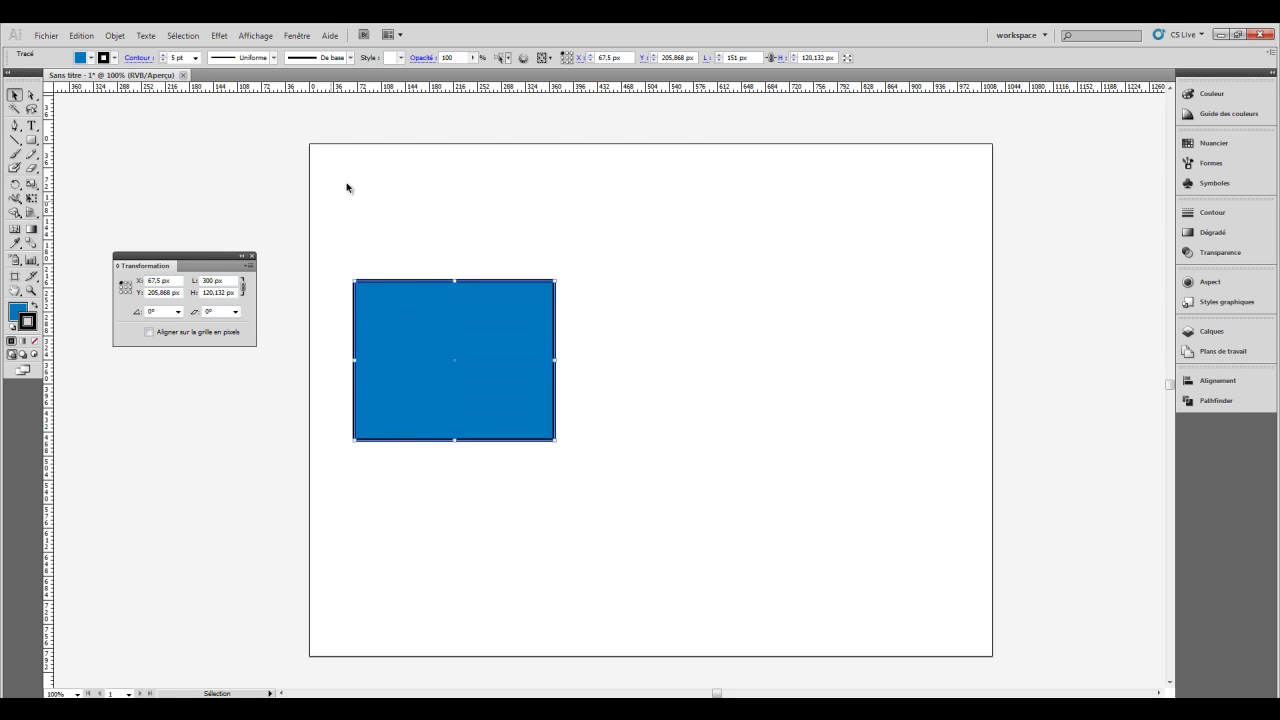
pyautogui.click(415, 220)
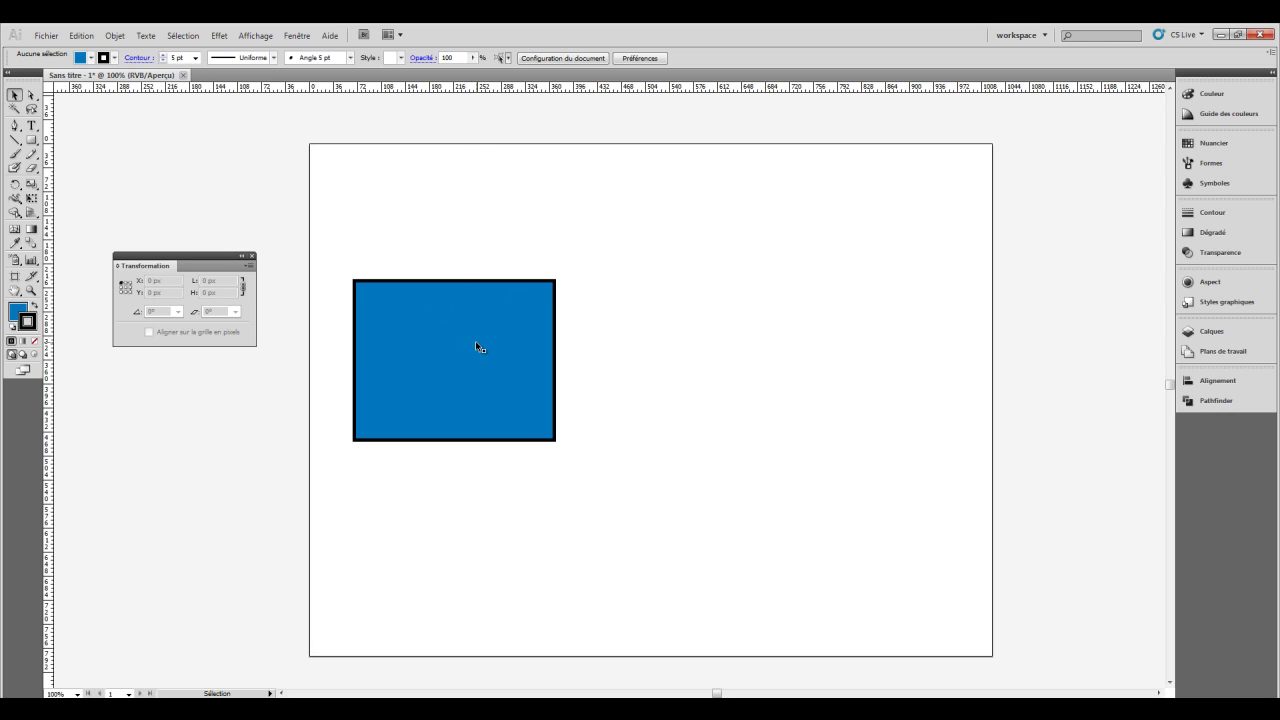
pyautogui.click(491, 361)
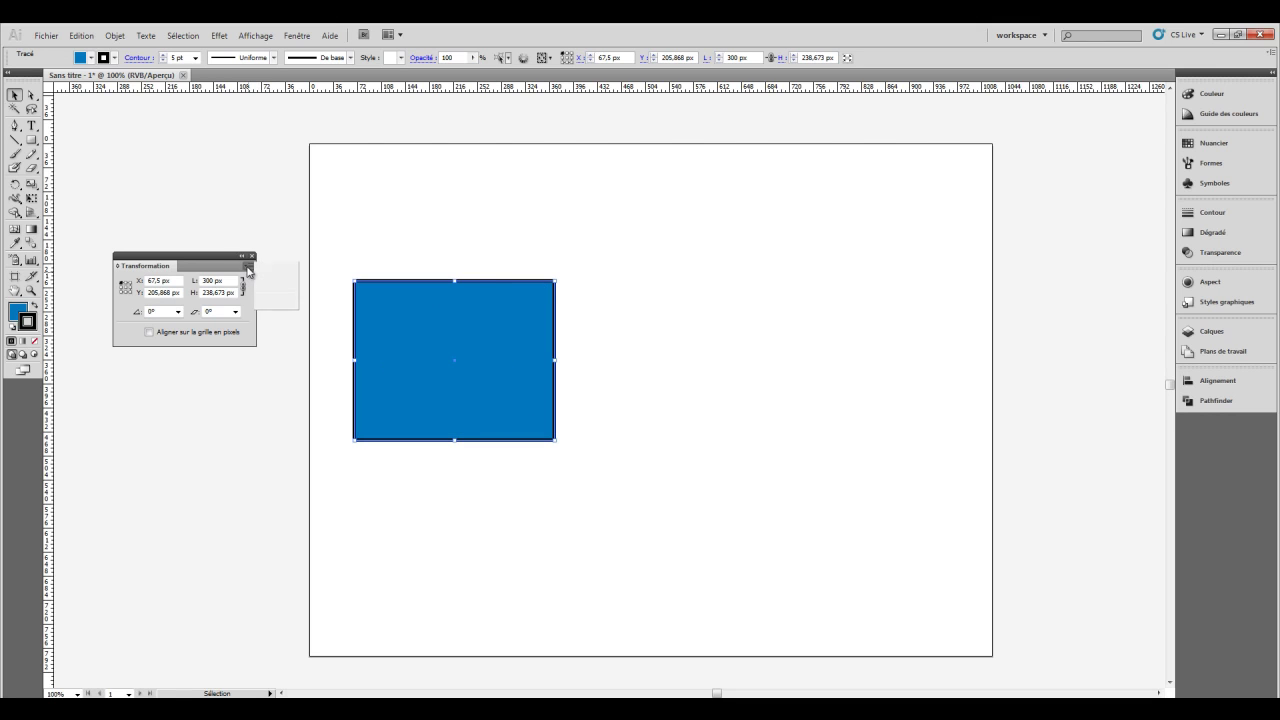
pyautogui.click(249, 268)
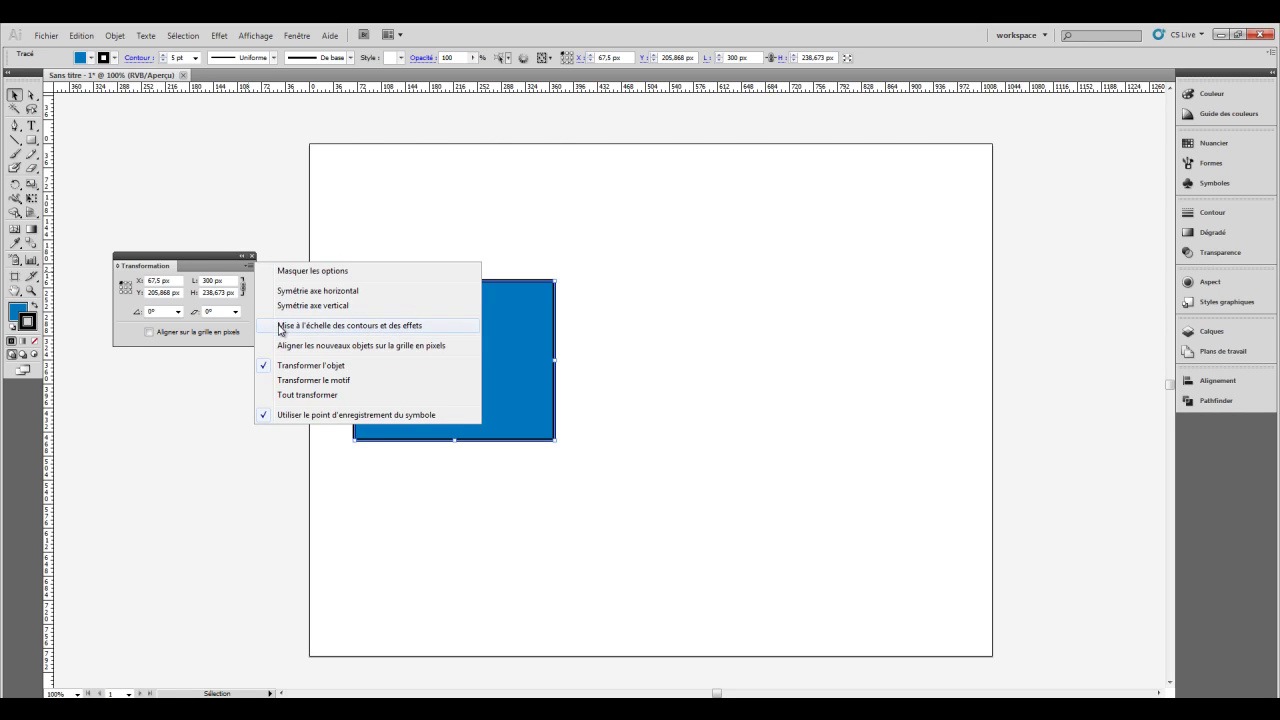
# Step: Enable Scale Strokes & Effects and shrink the rectangle proportionally to 100 px wide
pyautogui.click(281, 329)
pyautogui.click(380, 277)
pyautogui.click(403, 334)
pyautogui.click(228, 282)
pyautogui.write('1')
pyautogui.press('Return')
pyautogui.click(380, 220)
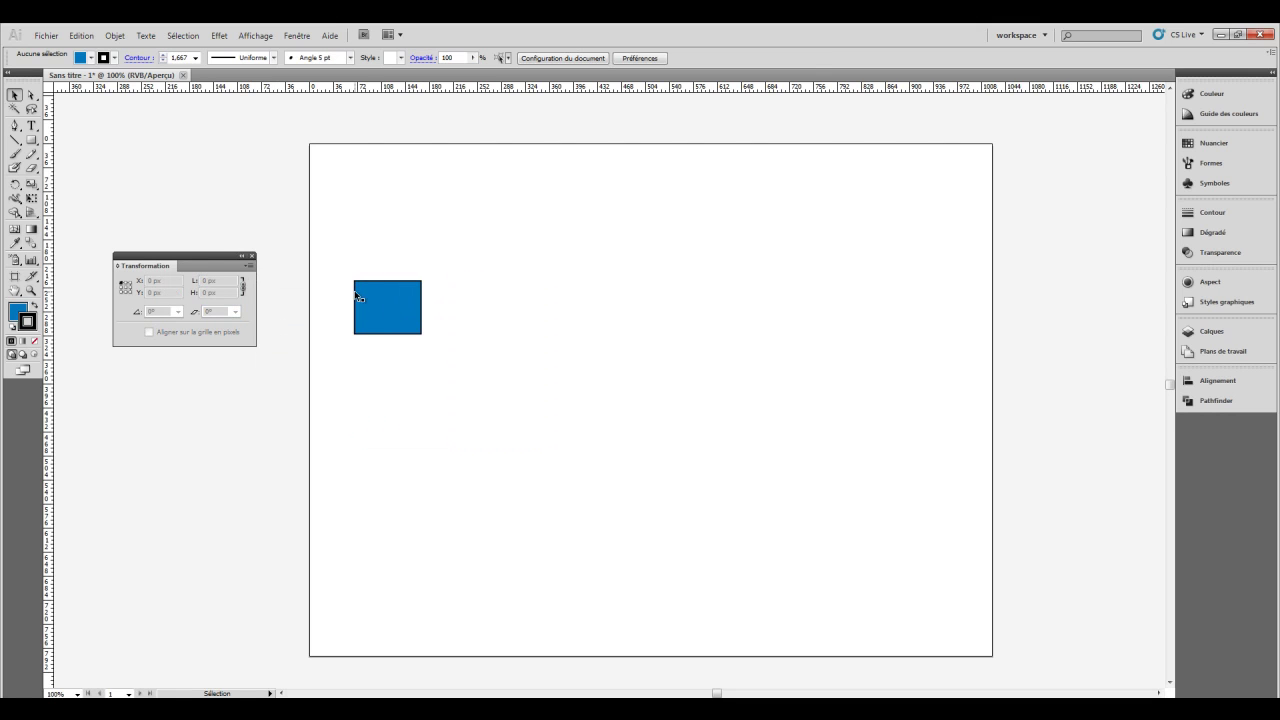
# Step: Dismiss the Transformation panel's options menu and reselect the blue rectangle
pyautogui.click(249, 266)
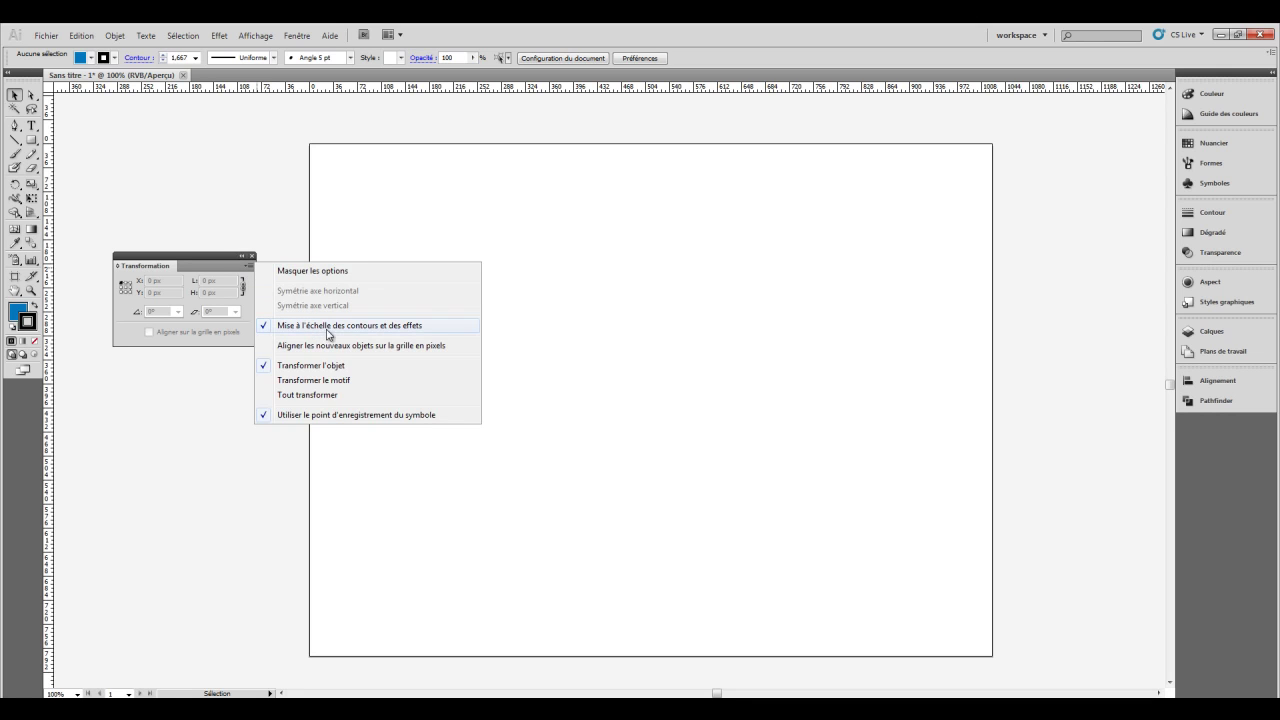
pyautogui.click(373, 219)
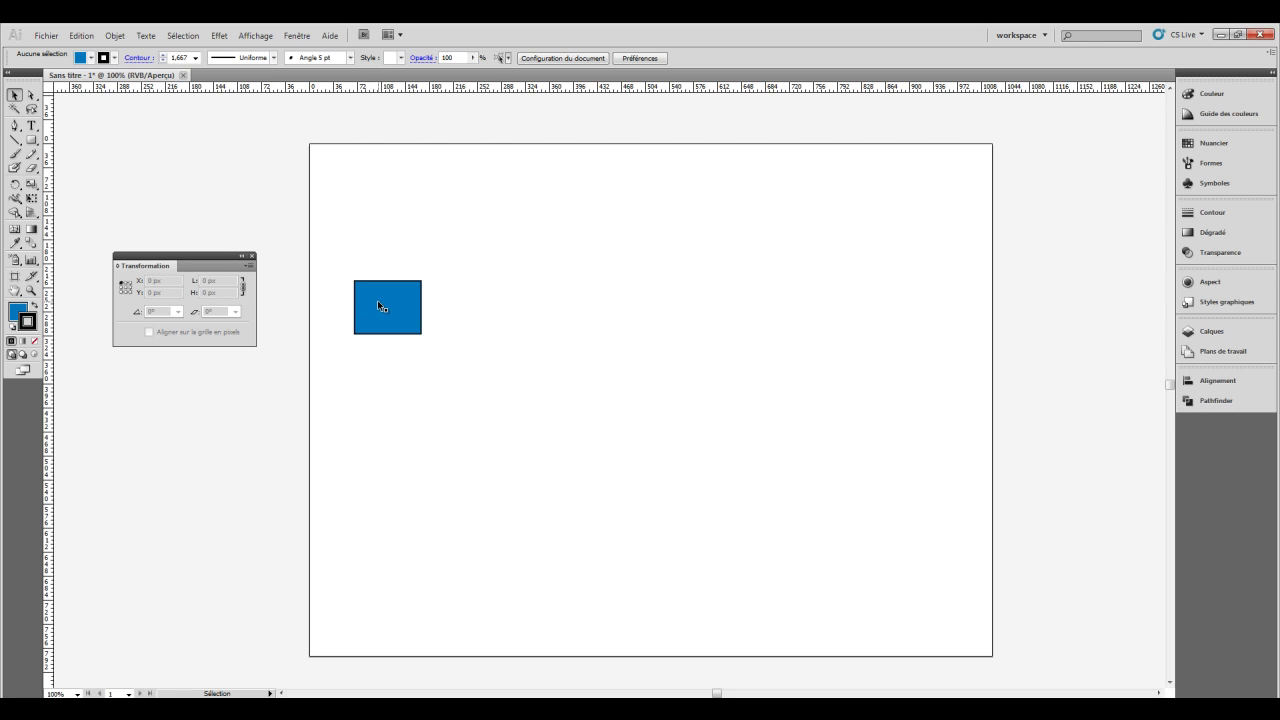
pyautogui.click(380, 306)
pyautogui.click(252, 256)
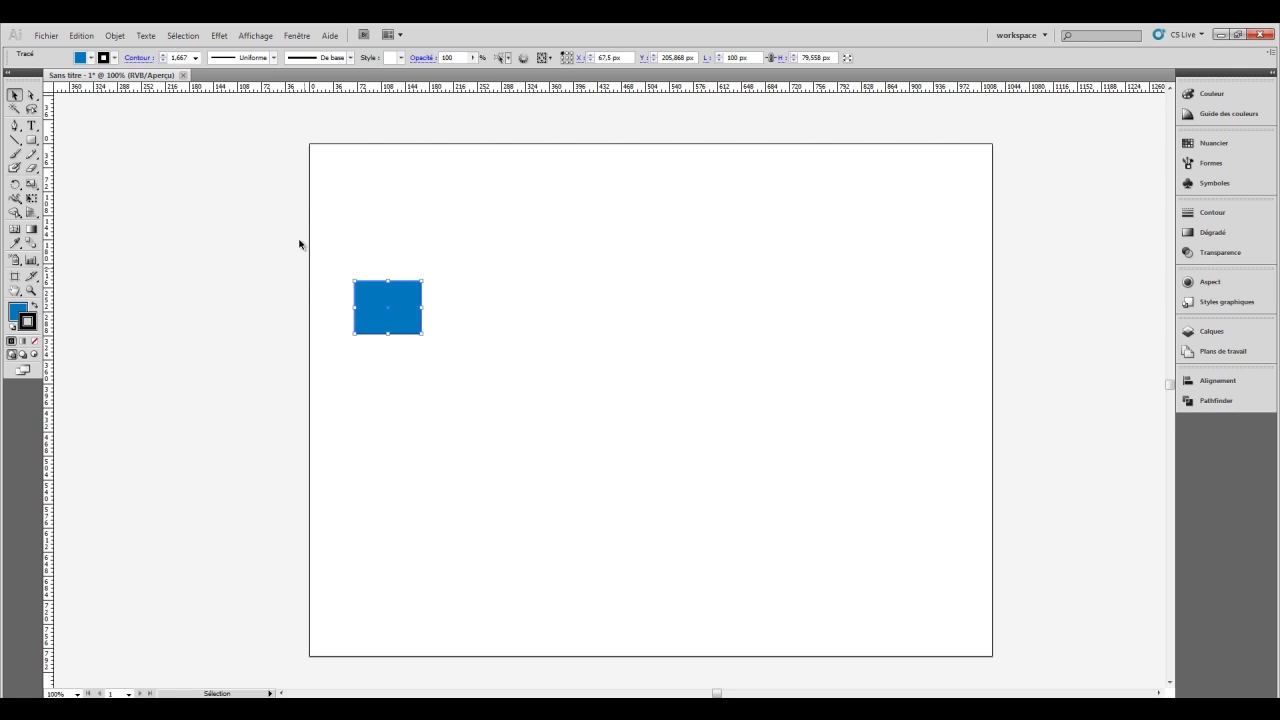
pyautogui.click(370, 250)
pyautogui.click(400, 318)
pyautogui.press('Return')
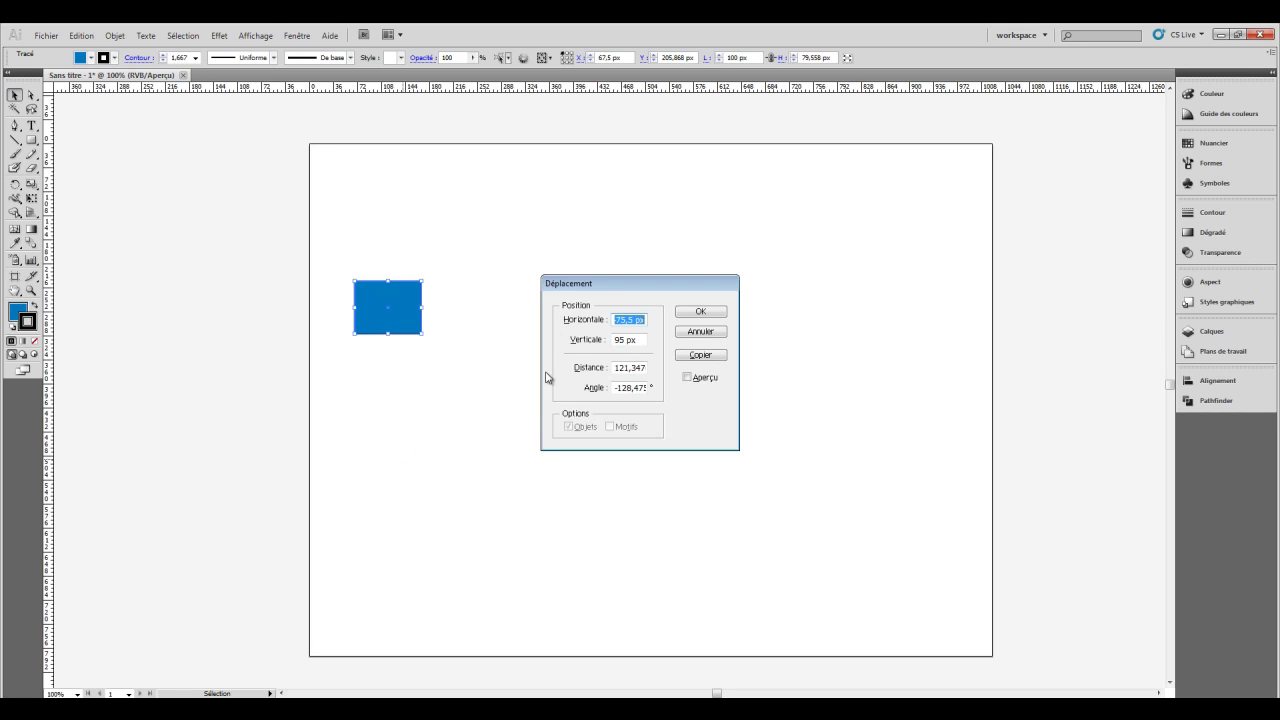
pyautogui.moveTo(575, 293); pyautogui.dragTo(647, 237)
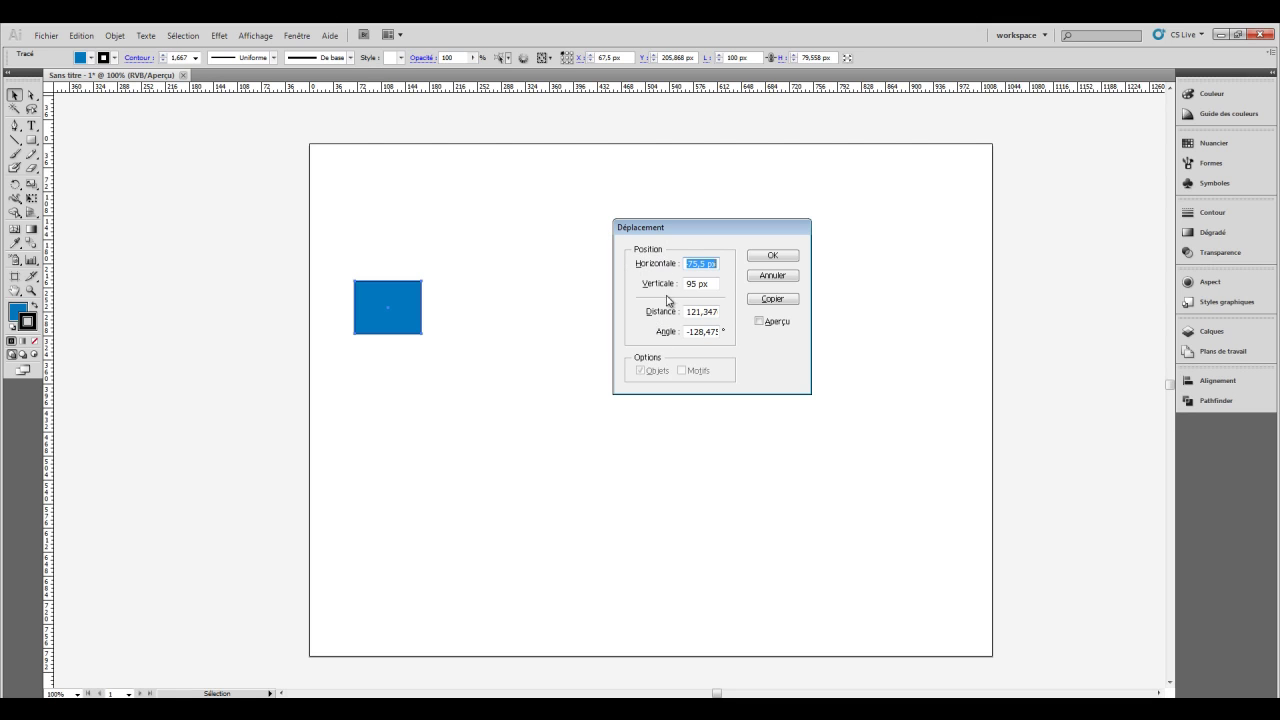
pyautogui.click(759, 321)
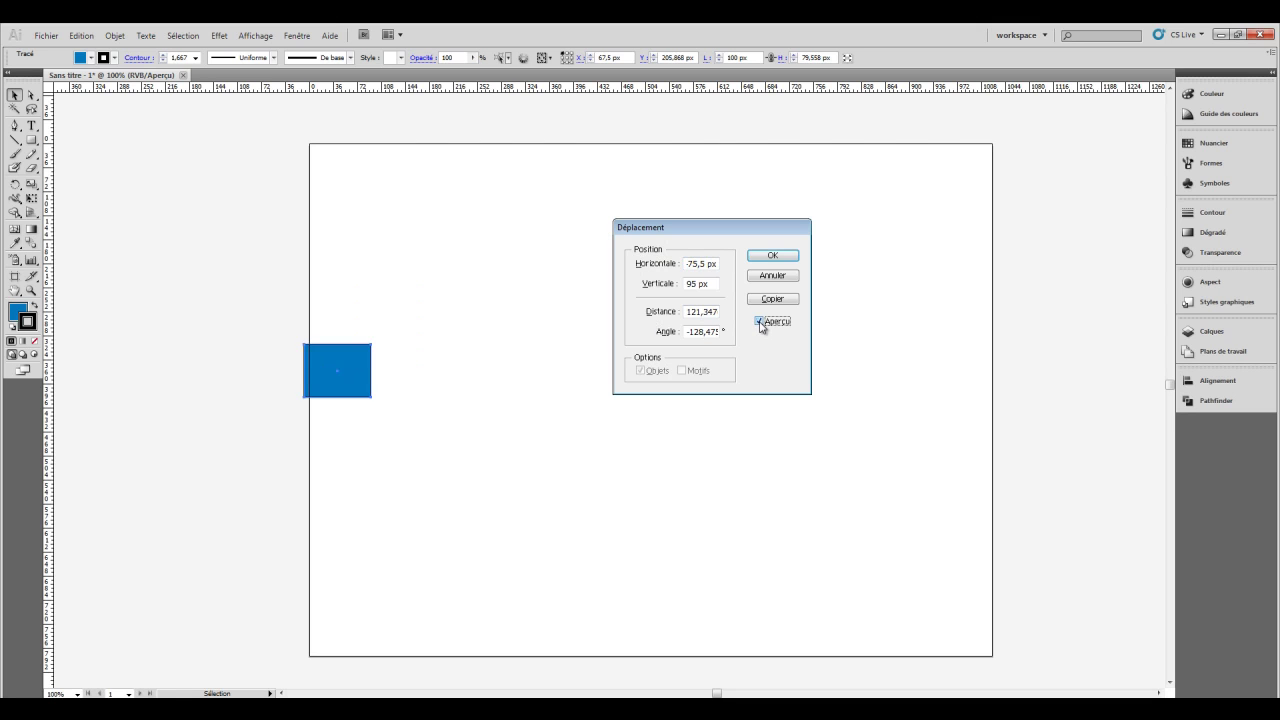
pyautogui.click(759, 321)
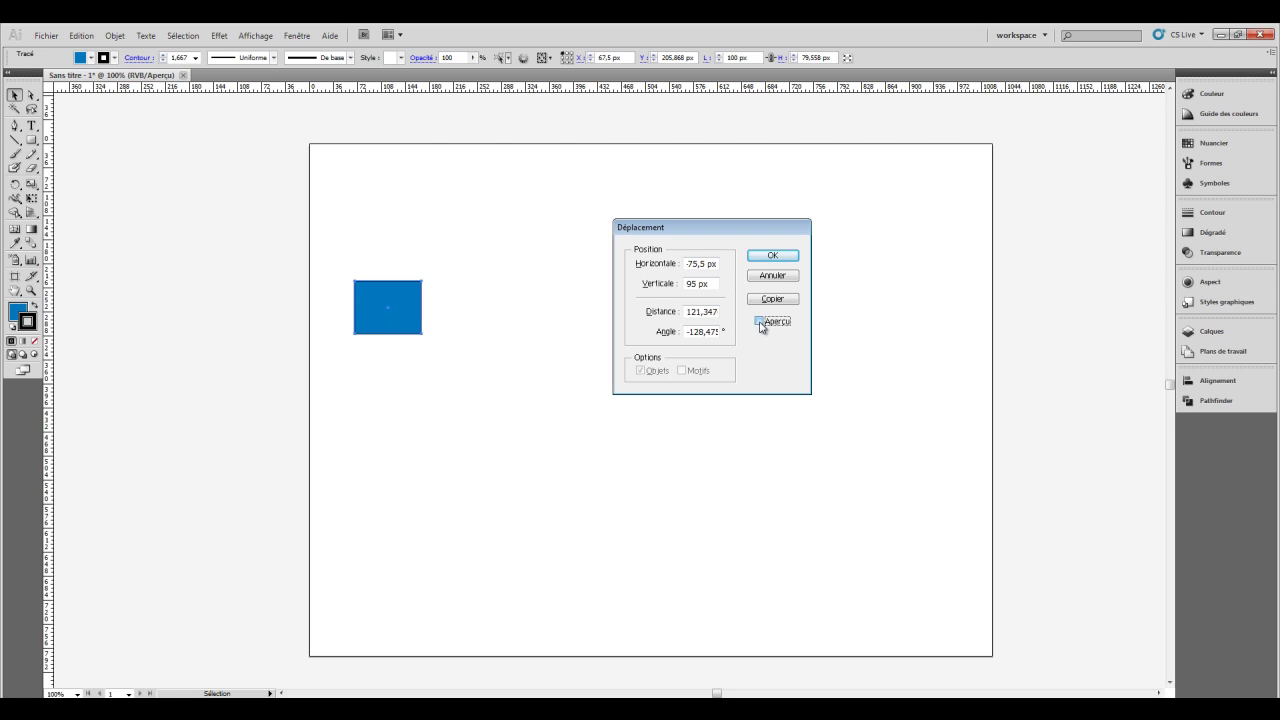
pyautogui.click(759, 321)
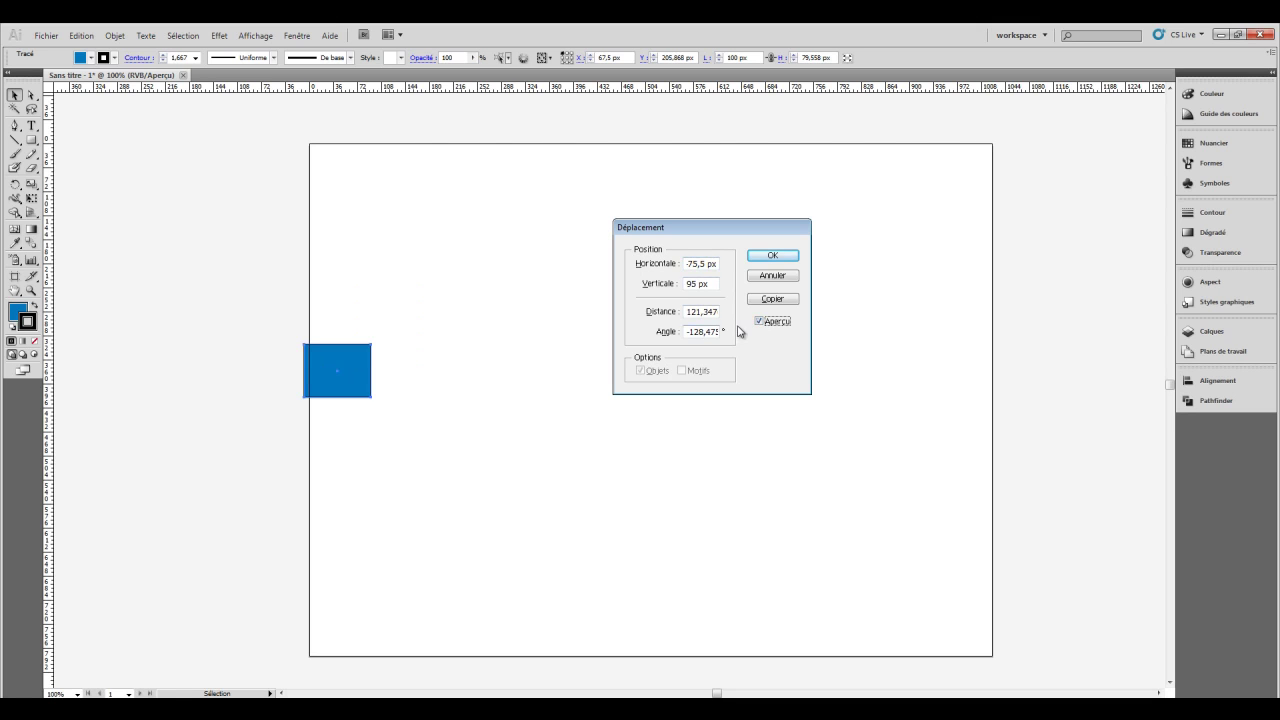
pyautogui.doubleClick(701, 263)
pyautogui.write('0')
pyautogui.press('Tab')
pyautogui.click(760, 321)
pyautogui.click(760, 321)
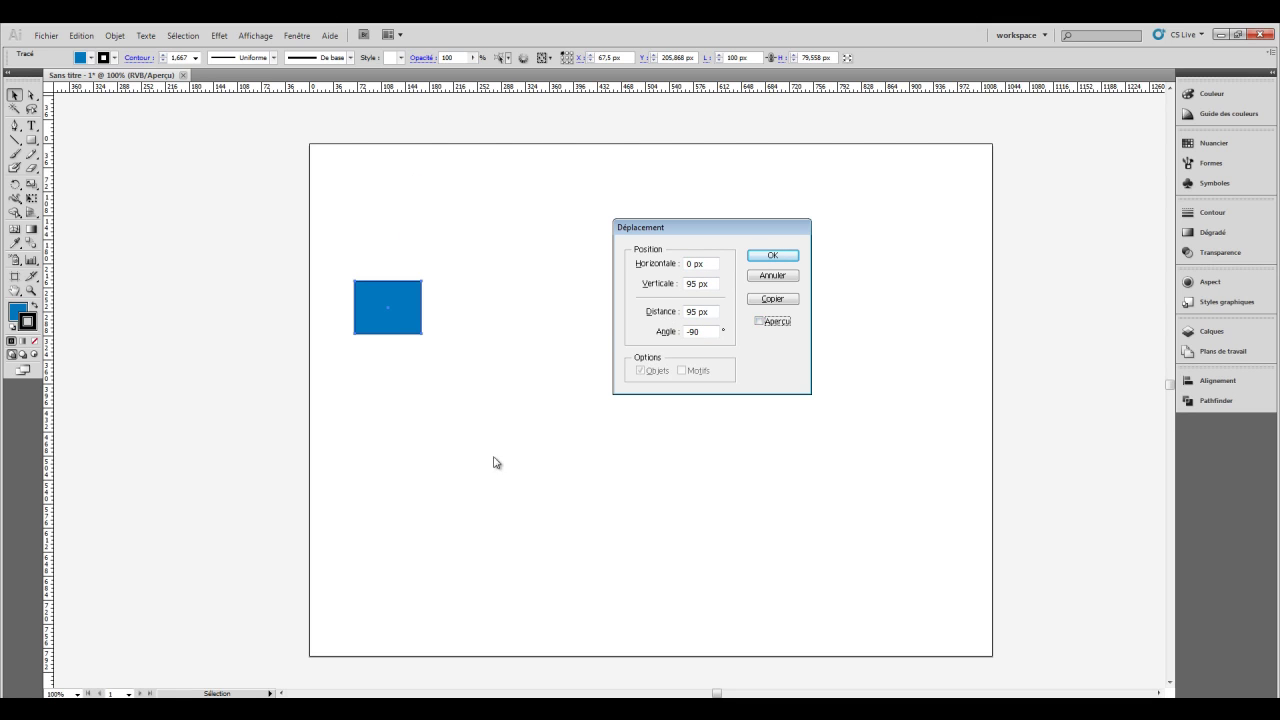
pyautogui.click(760, 321)
pyautogui.click(760, 321)
pyautogui.click(760, 321)
pyautogui.click(760, 321)
pyautogui.doubleClick(690, 284)
pyautogui.write('0')
pyautogui.click(762, 322)
pyautogui.doubleClick(690, 264)
pyautogui.click(760, 322)
pyautogui.click(761, 323)
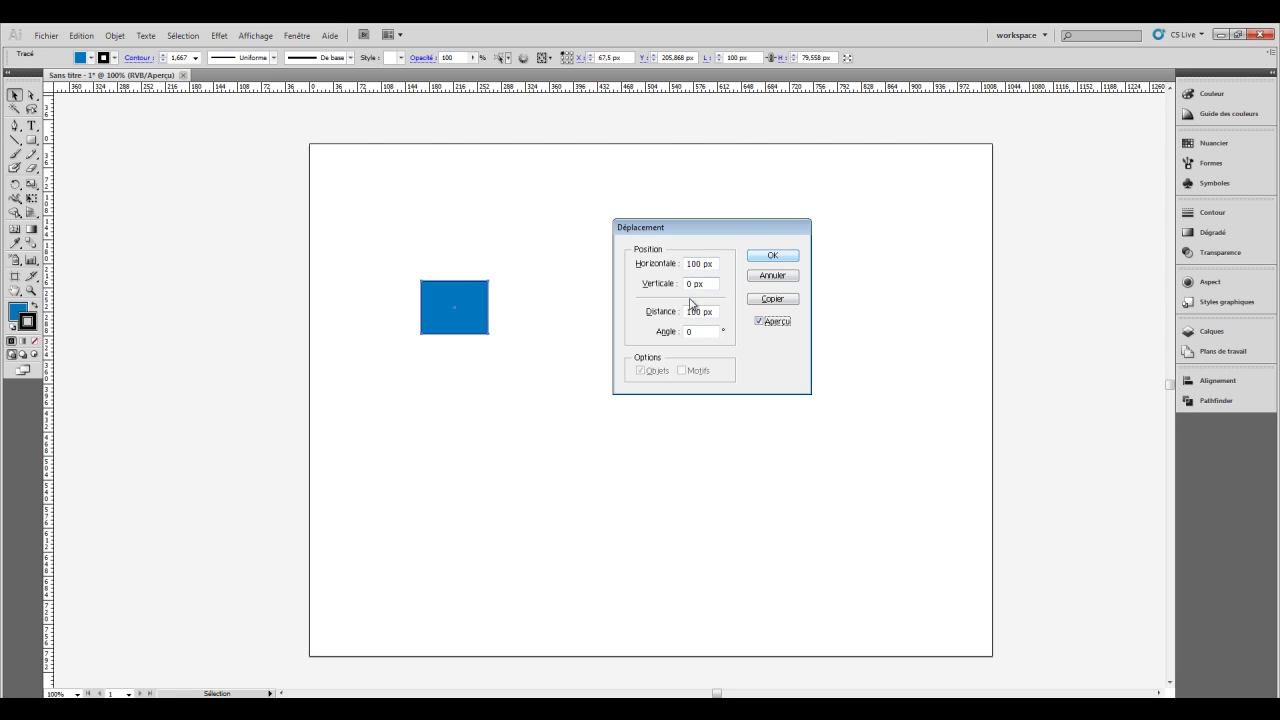
pyautogui.click(761, 323)
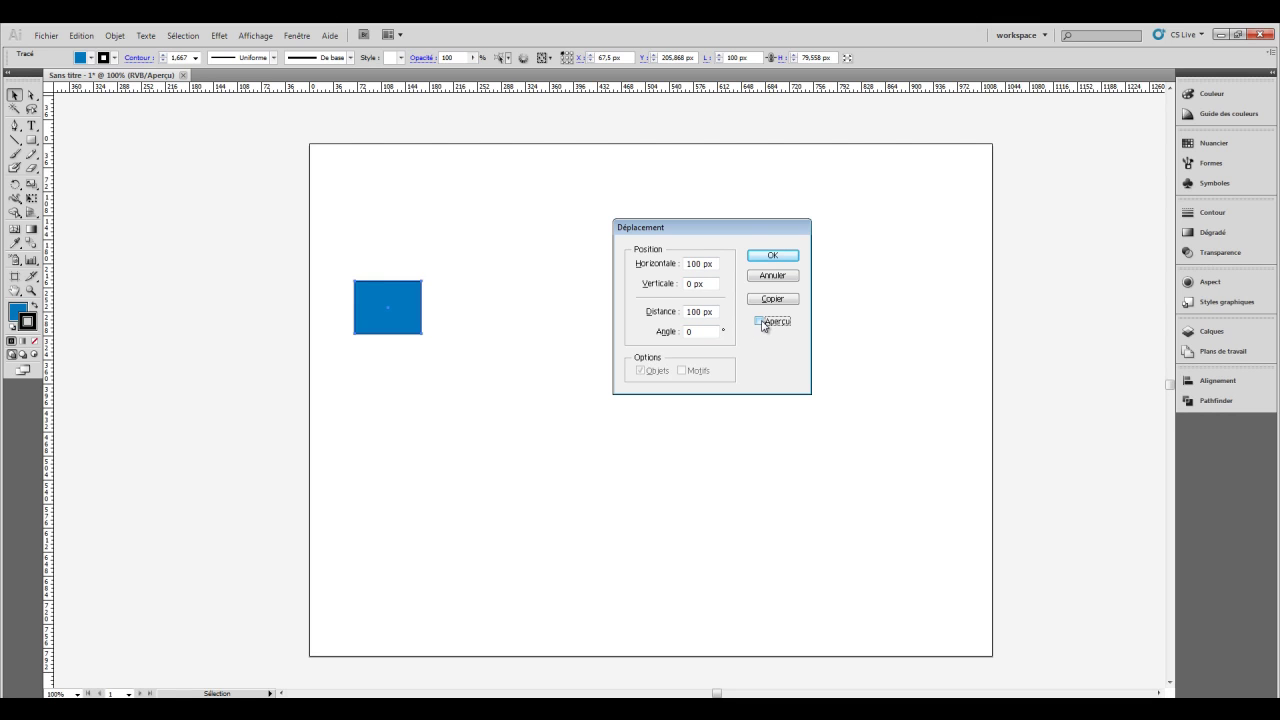
pyautogui.click(760, 322)
pyautogui.click(760, 322)
pyautogui.click(775, 256)
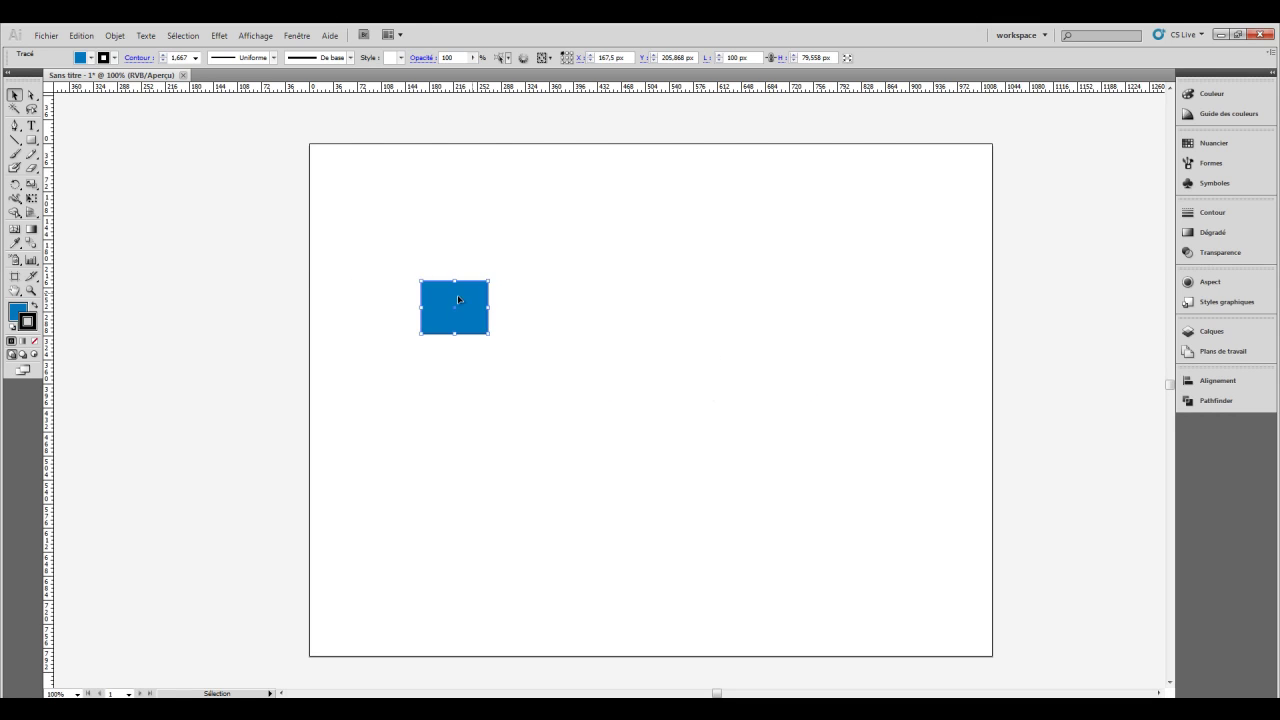
pyautogui.hotkey('ctrl', 'z')
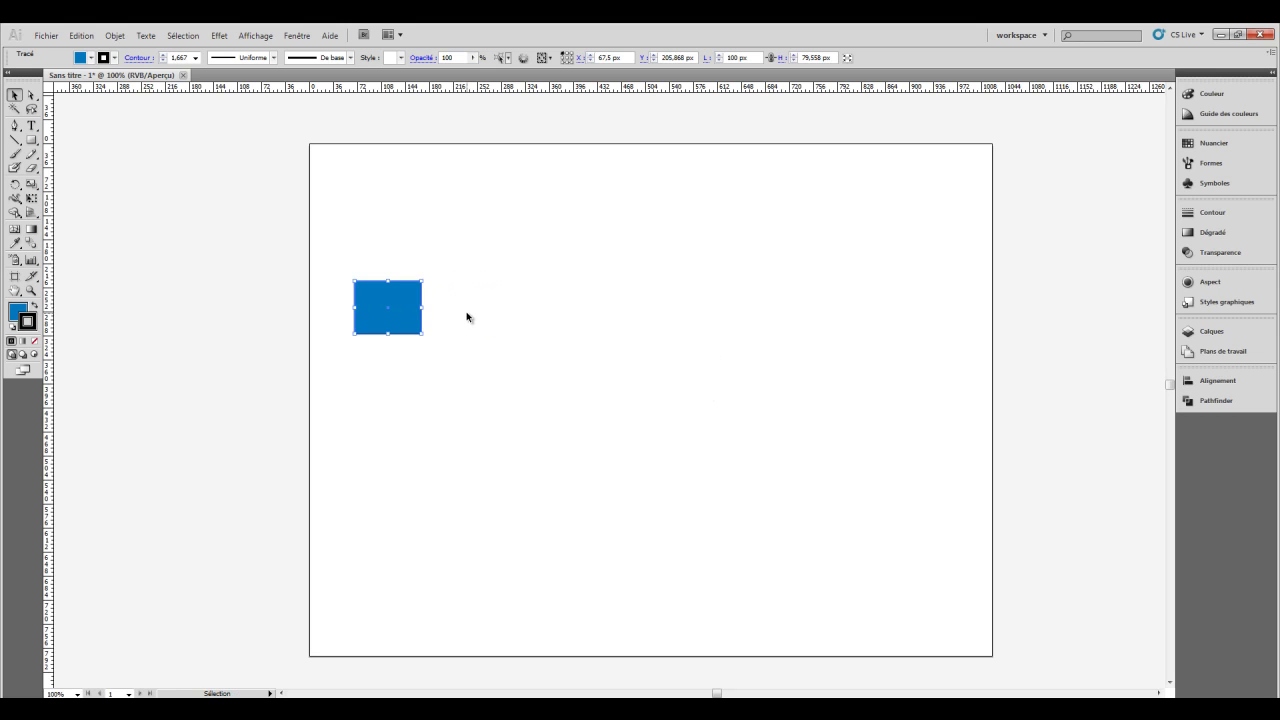
pyautogui.press('Return')
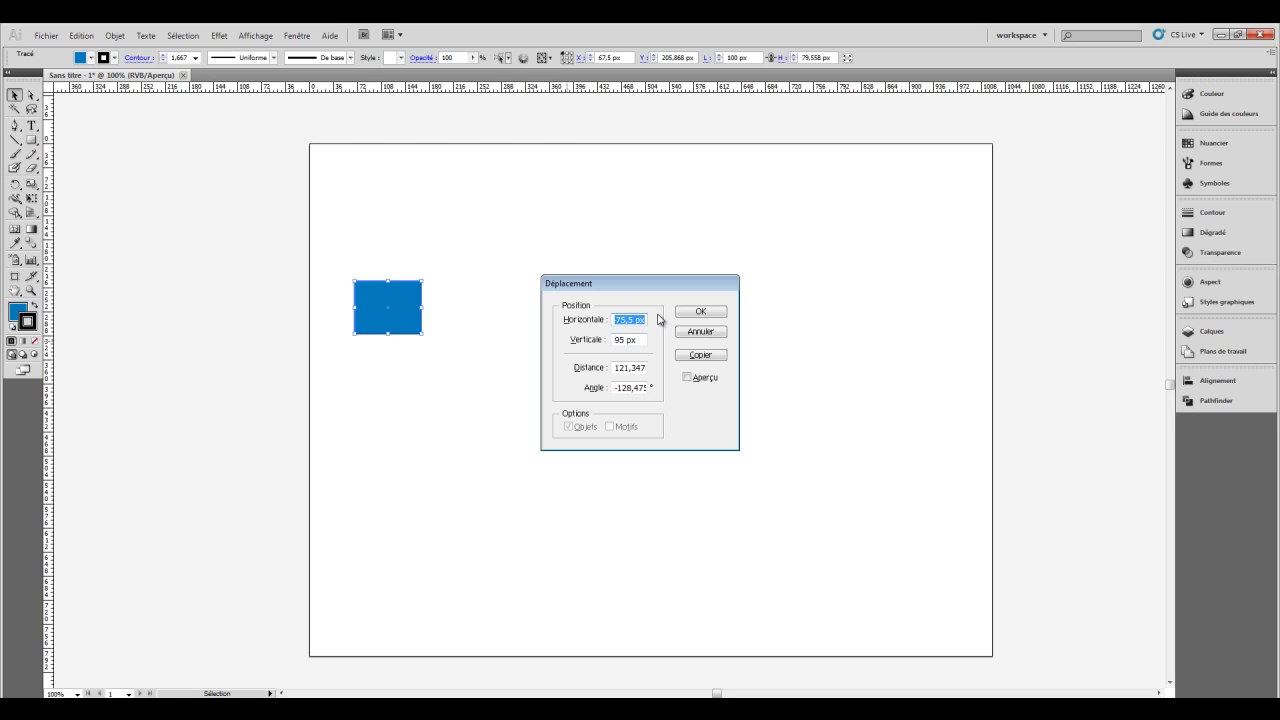
pyautogui.write('100')
pyautogui.press('Tab')
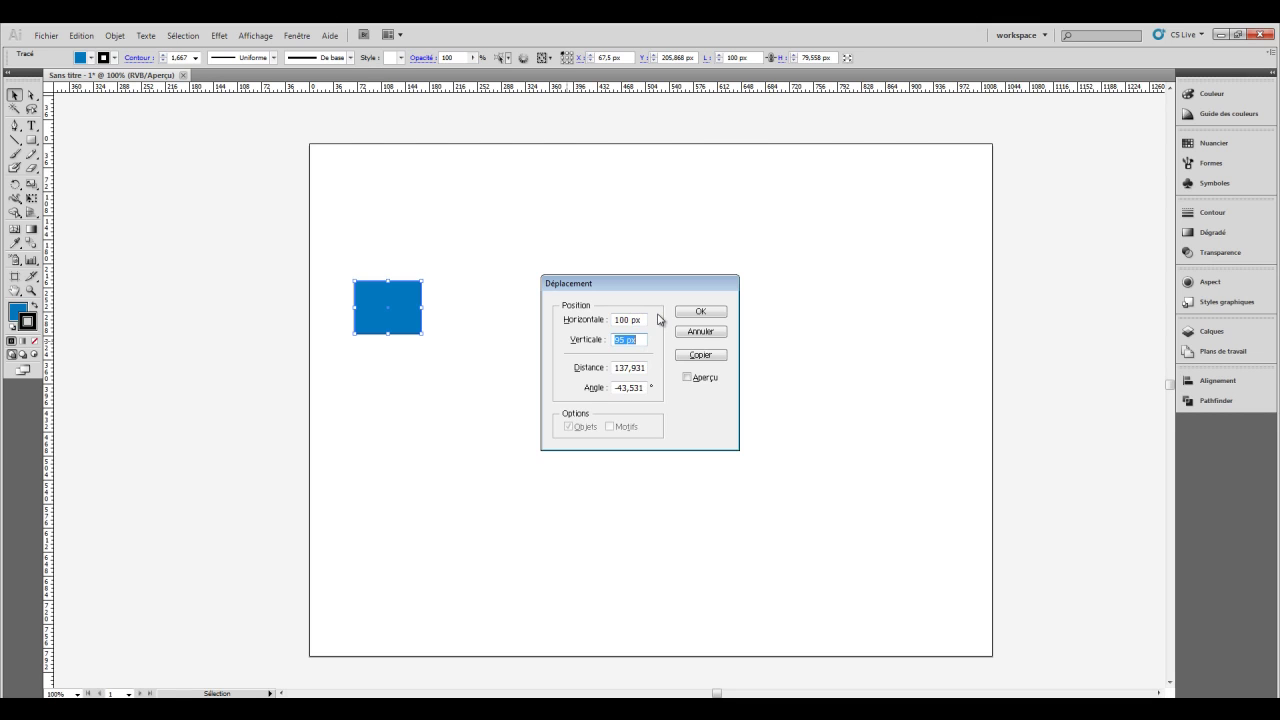
pyautogui.write('0')
pyautogui.click(687, 378)
pyautogui.click(687, 378)
pyautogui.click(687, 378)
pyautogui.click(687, 378)
pyautogui.moveTo(655, 285); pyautogui.dragTo(963, 157)
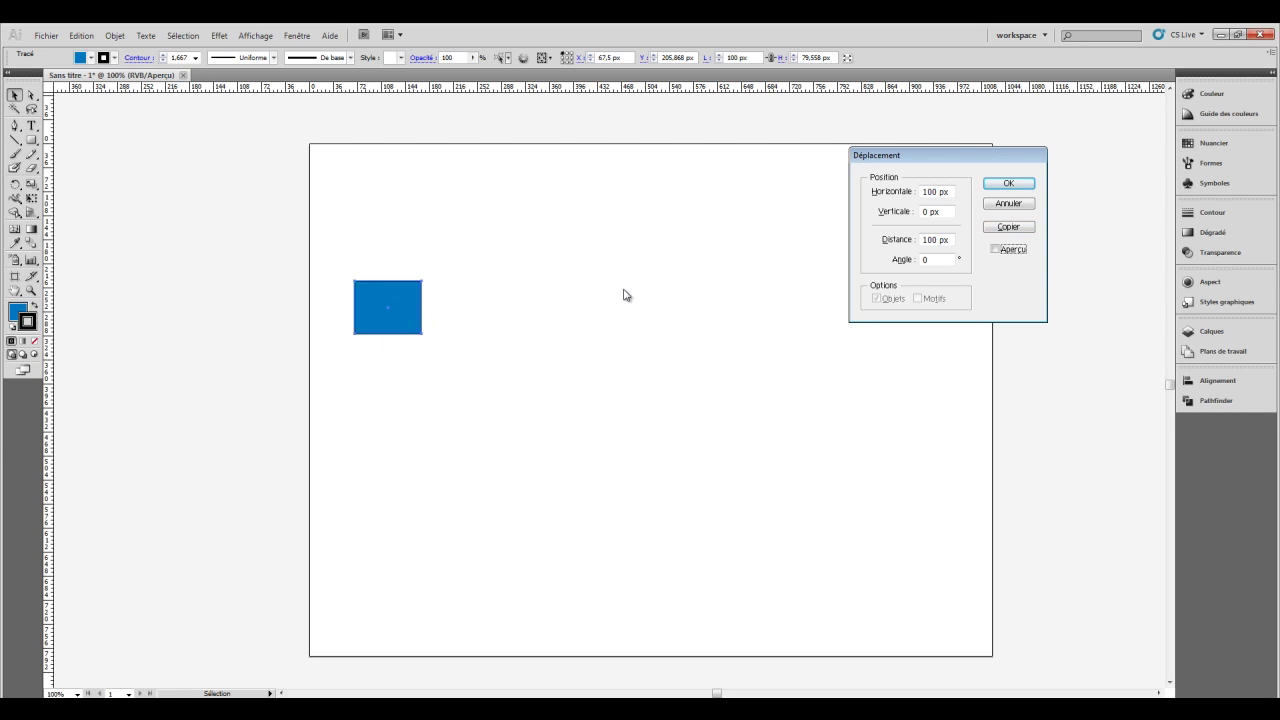
pyautogui.click(1008, 228)
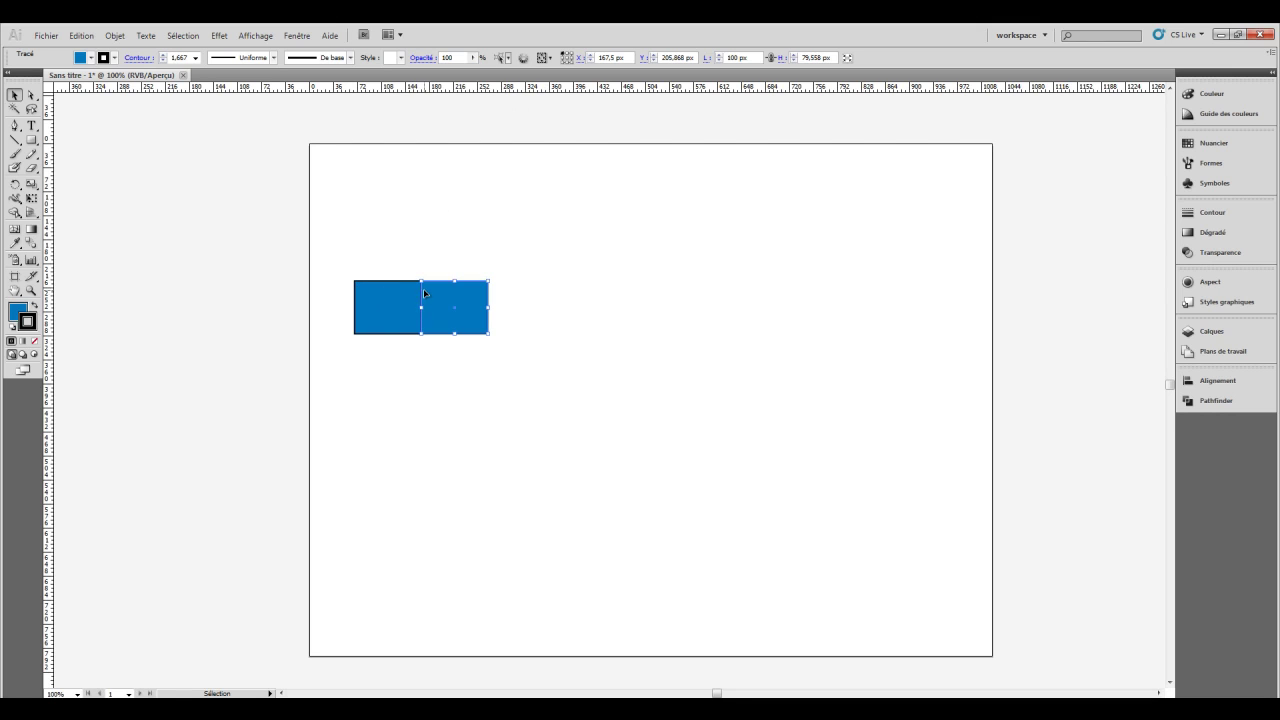
pyautogui.click(440, 246)
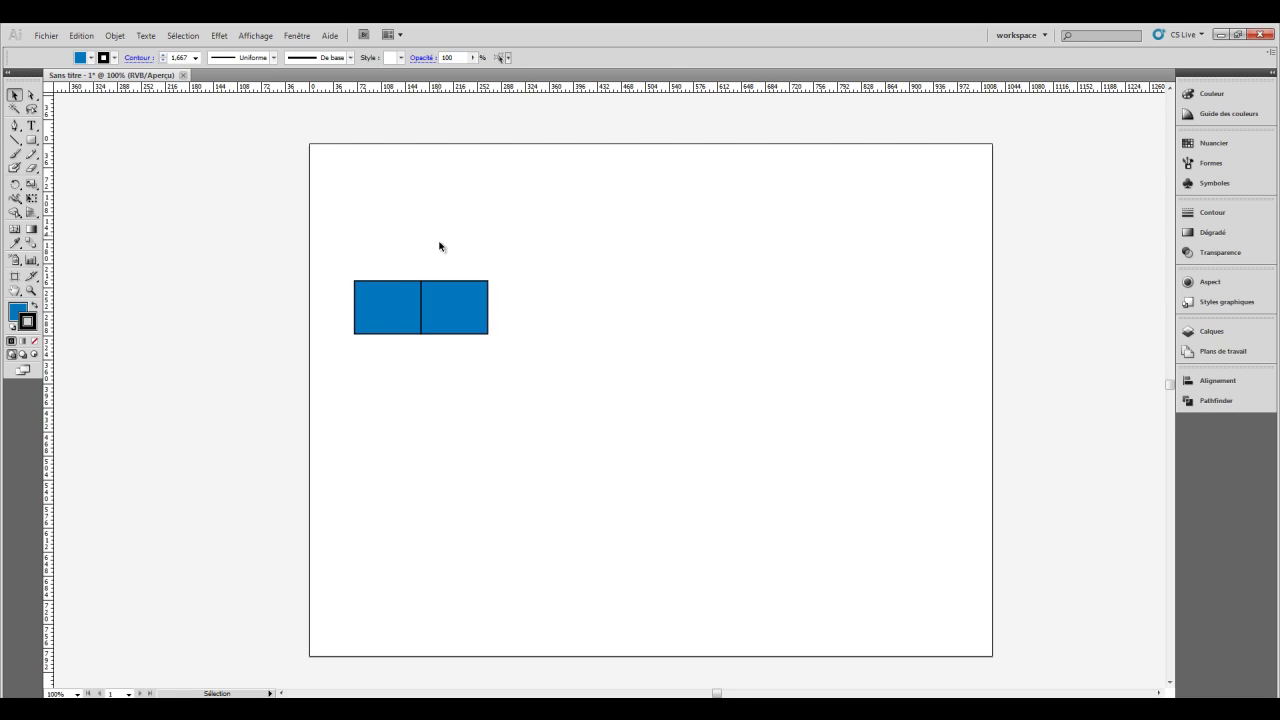
pyautogui.click(447, 307)
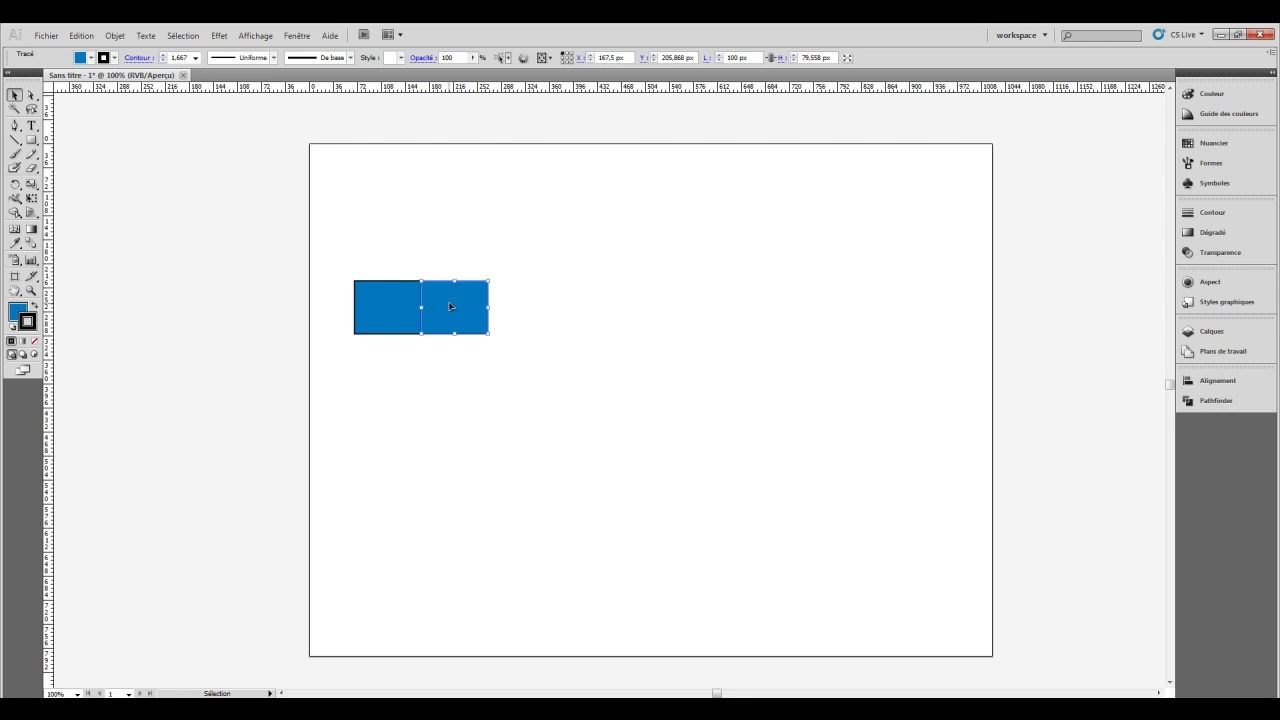
pyautogui.press('Delete')
pyautogui.click(388, 305)
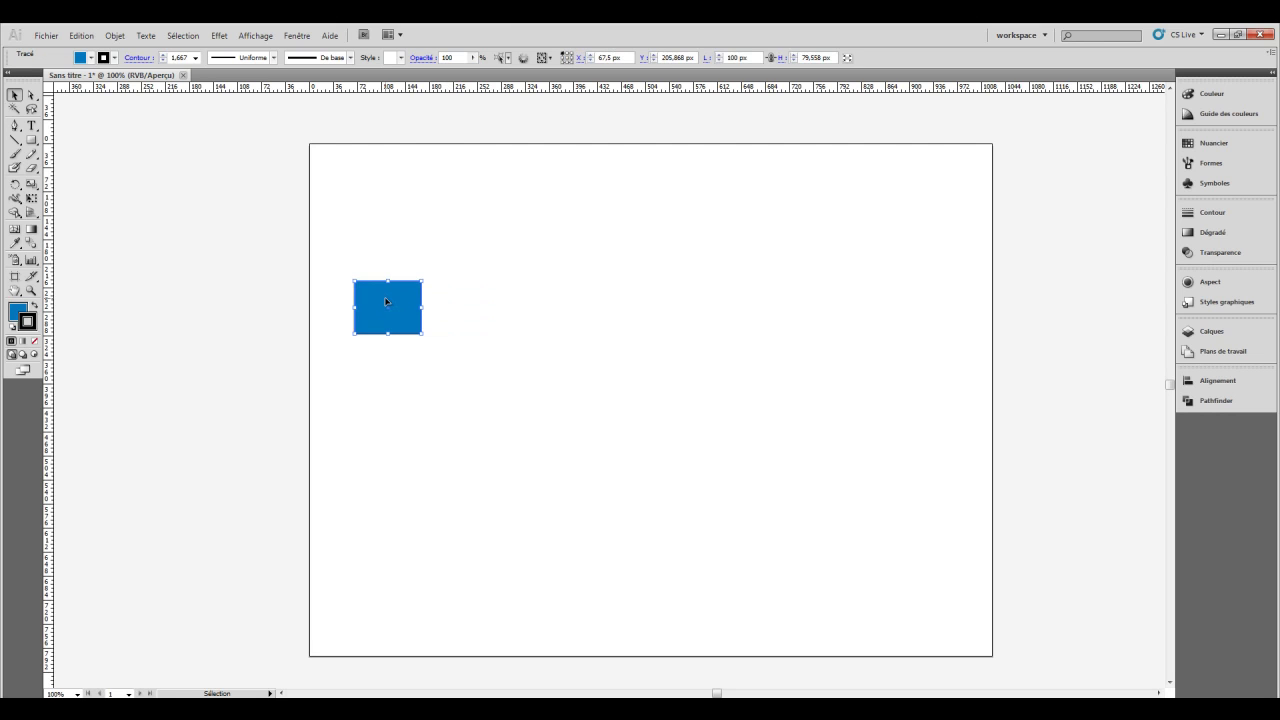
# Step: Copy the rectangle 150 px to the right via the Move dialog, previewing first
pyautogui.press('Return')
pyautogui.doubleClick(629, 321)
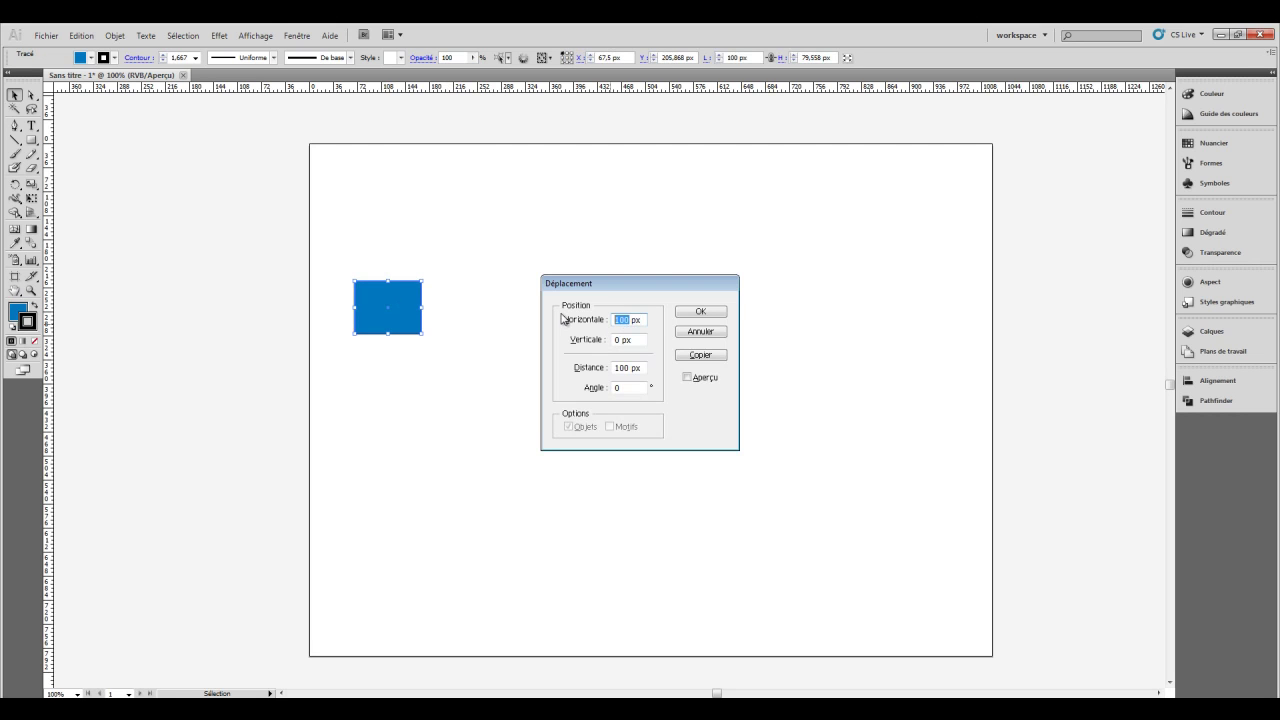
pyautogui.write('15')
pyautogui.write('0')
pyautogui.click(687, 377)
pyautogui.click(700, 355)
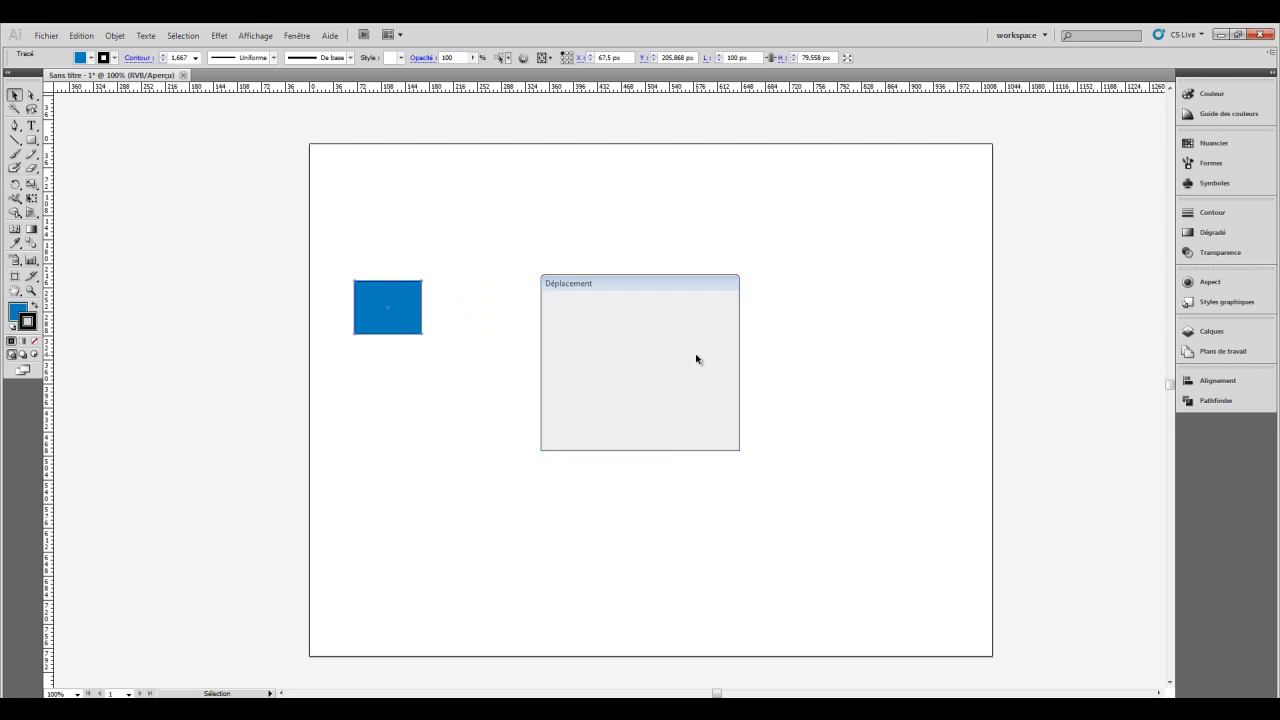
pyautogui.click(545, 240)
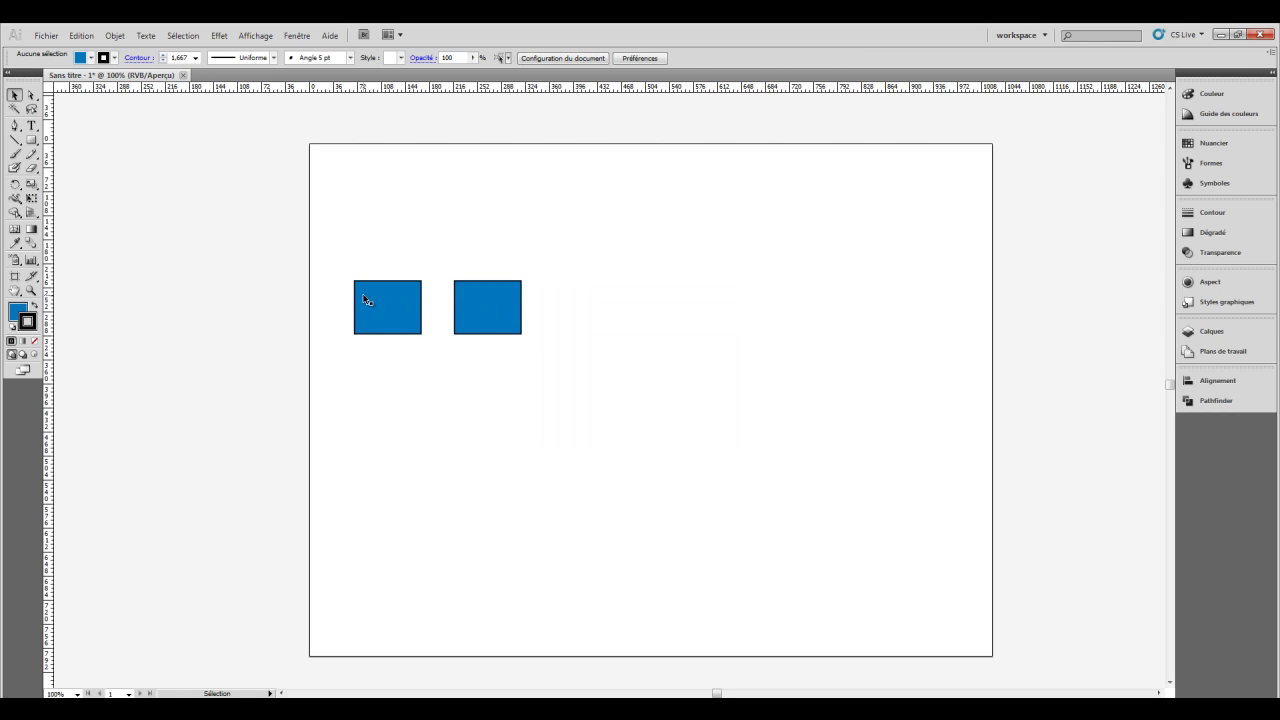
# Step: Delete that copy and make a fresh copy of the original 150 px to the right
pyautogui.click(459, 298)
pyautogui.press('Delete')
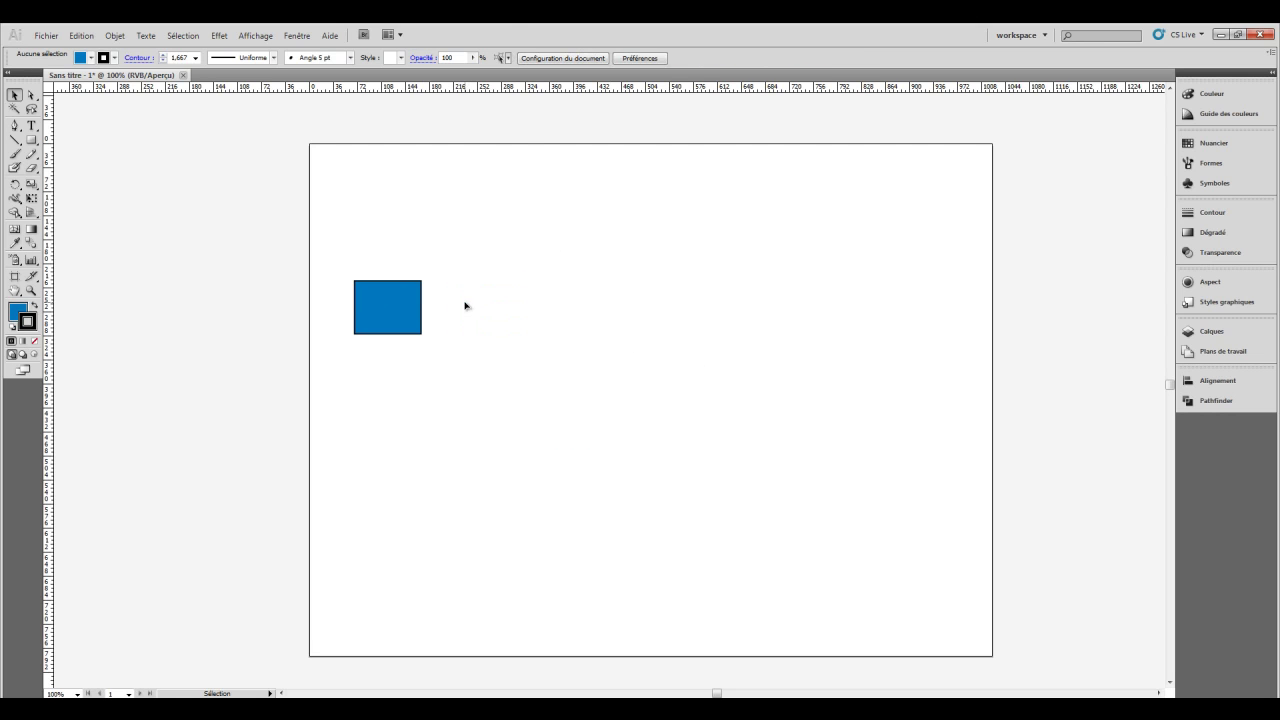
pyautogui.click(400, 304)
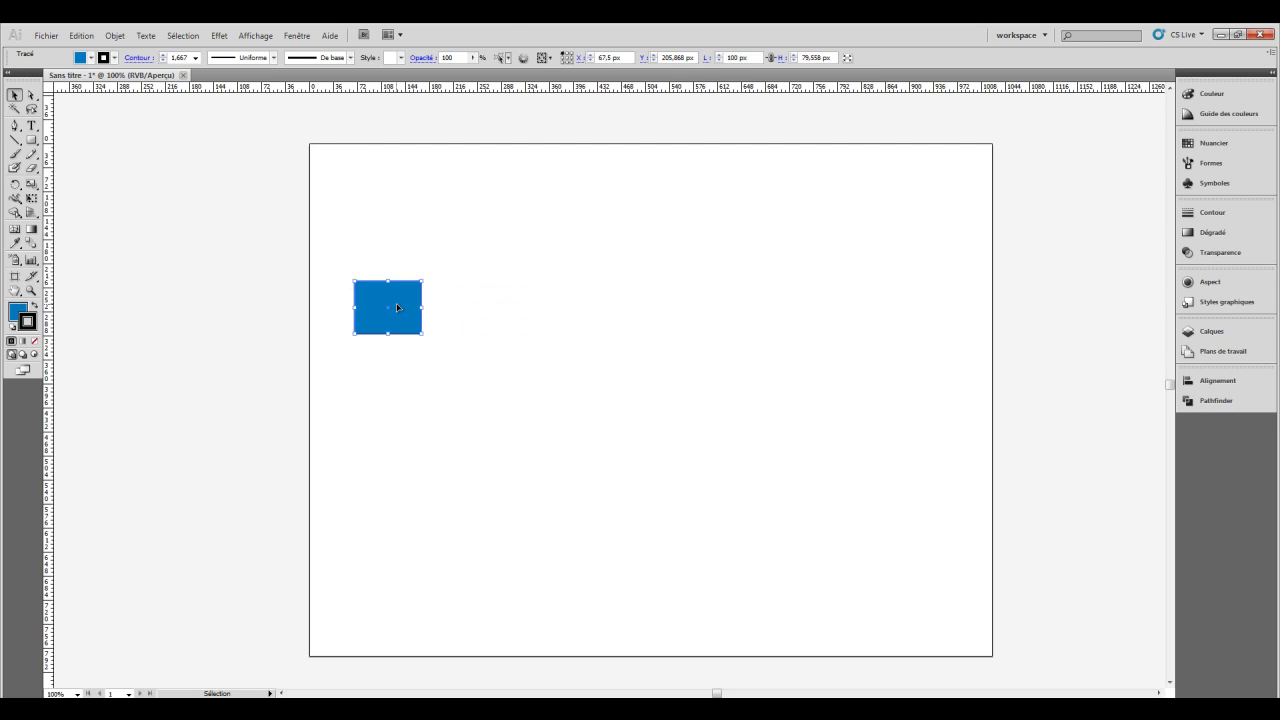
pyautogui.press('Return')
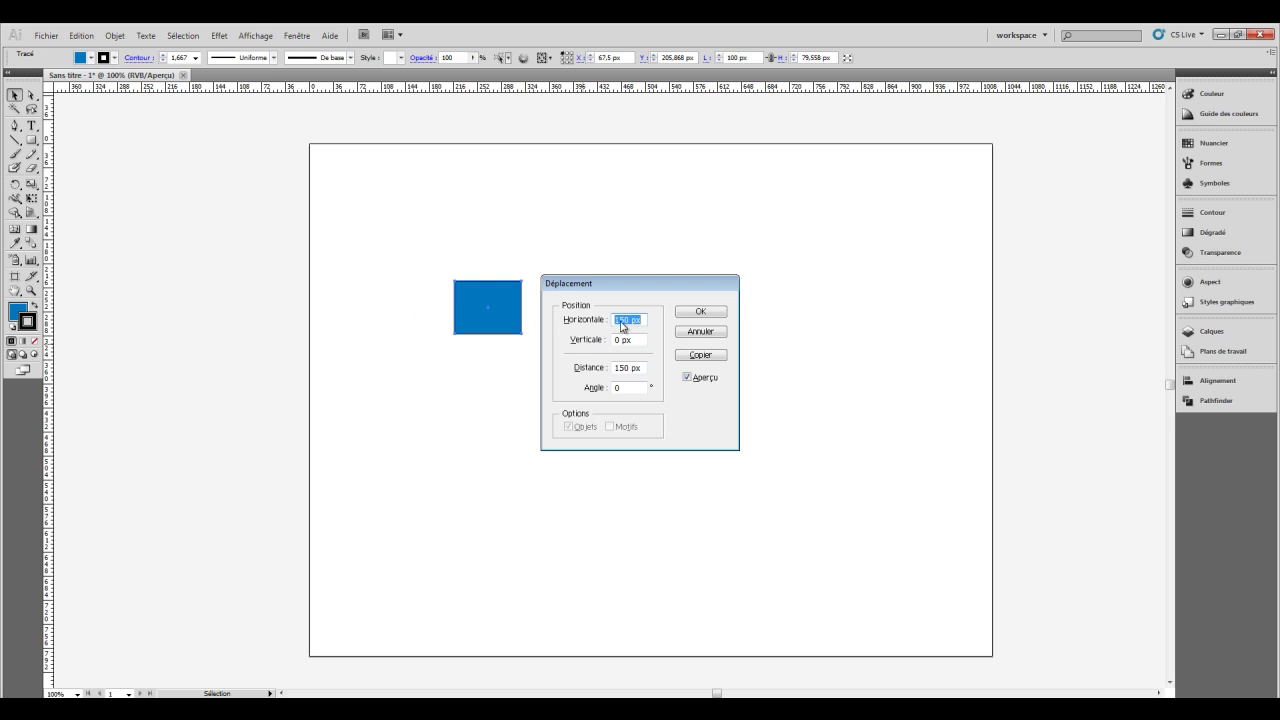
pyautogui.click(700, 356)
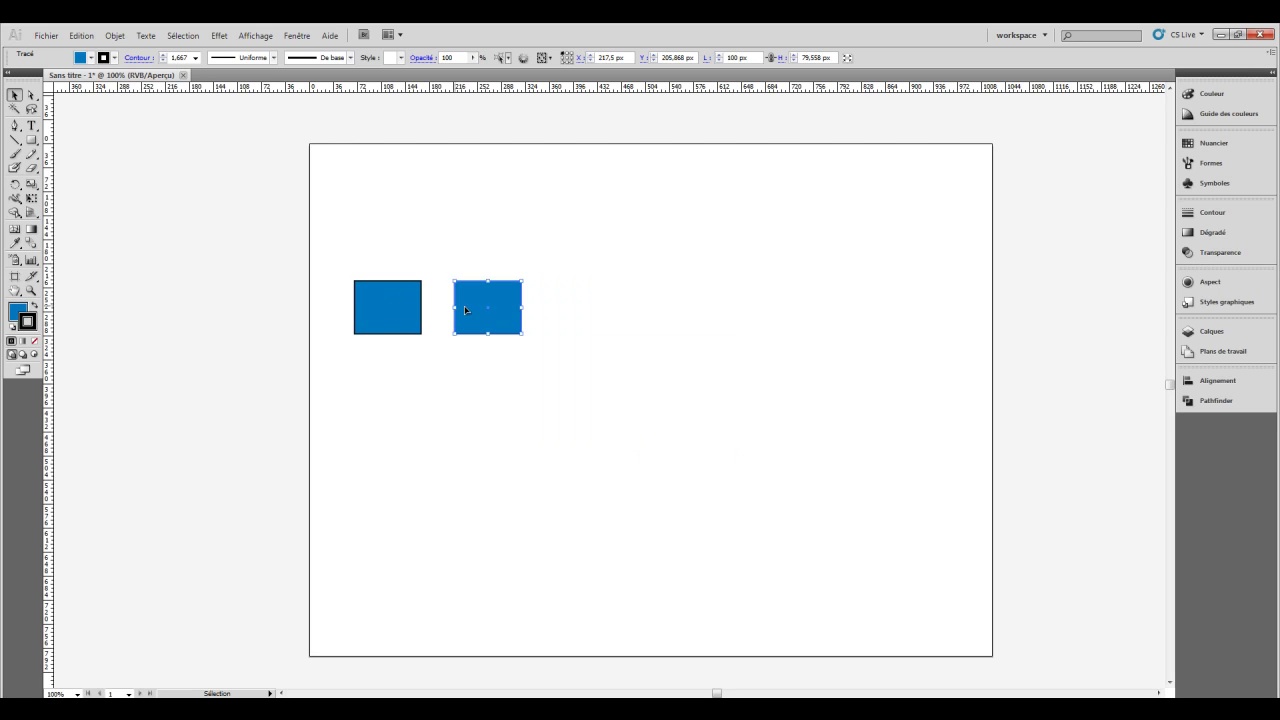